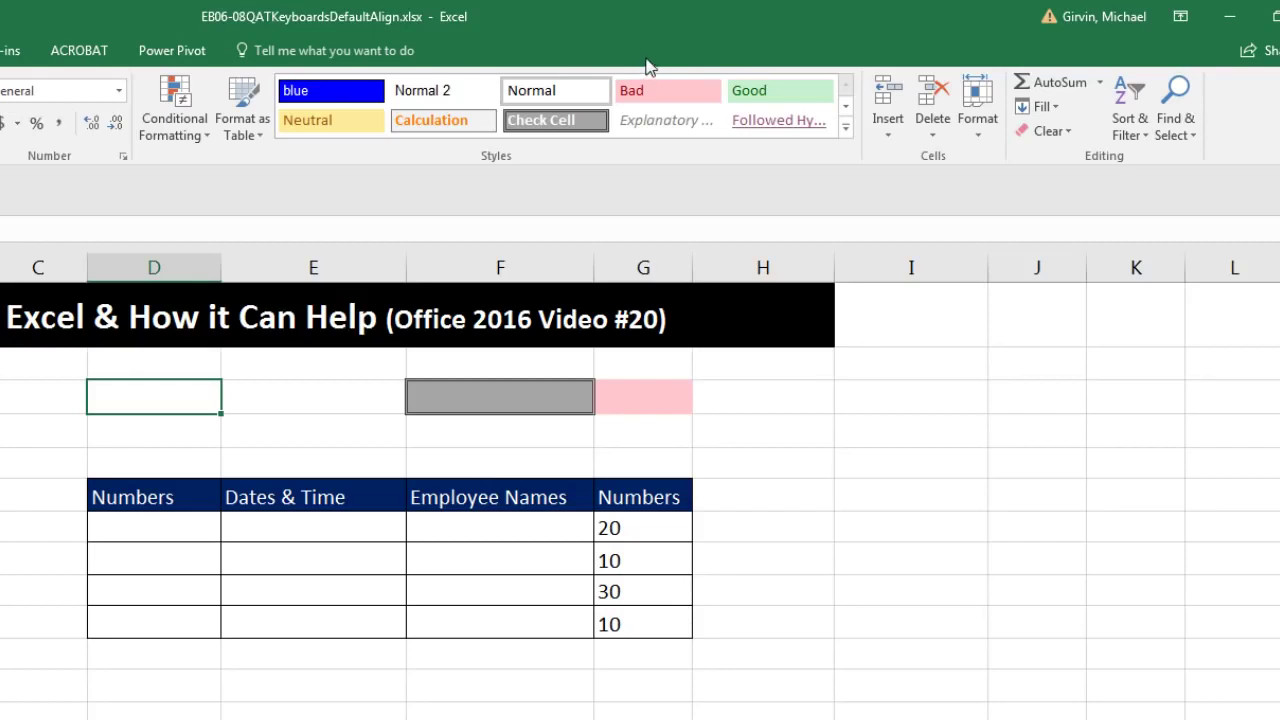
- Check which cell styles are applied to the grey cell F3, the blank cell F2, the pink cell G3 and the blank cell H3
left_click(522, 409)
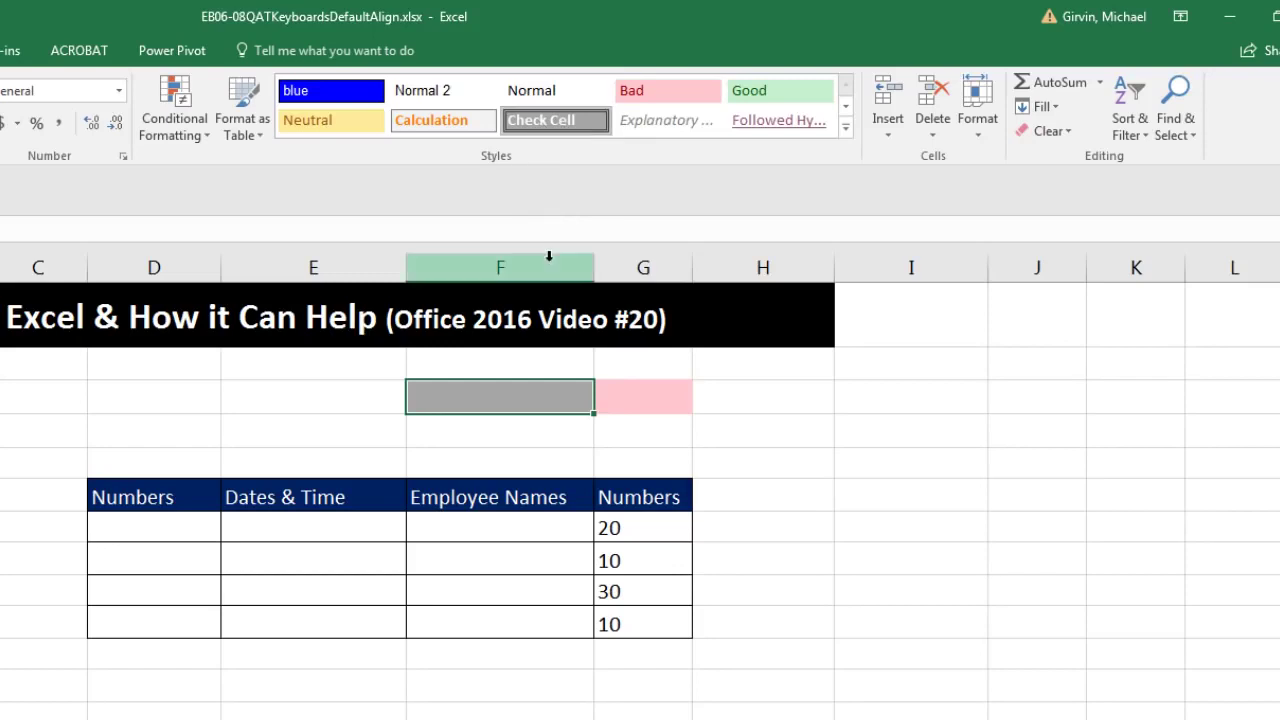
left_click(546, 363)
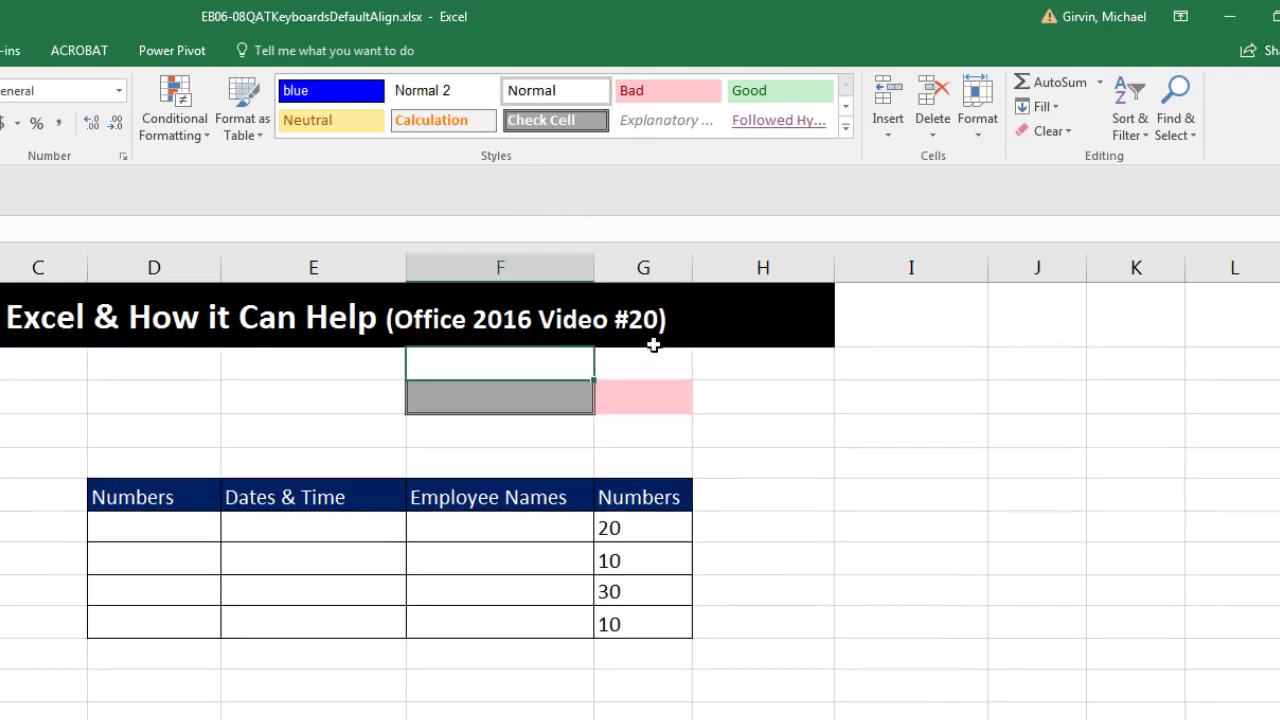
left_click(653, 398)
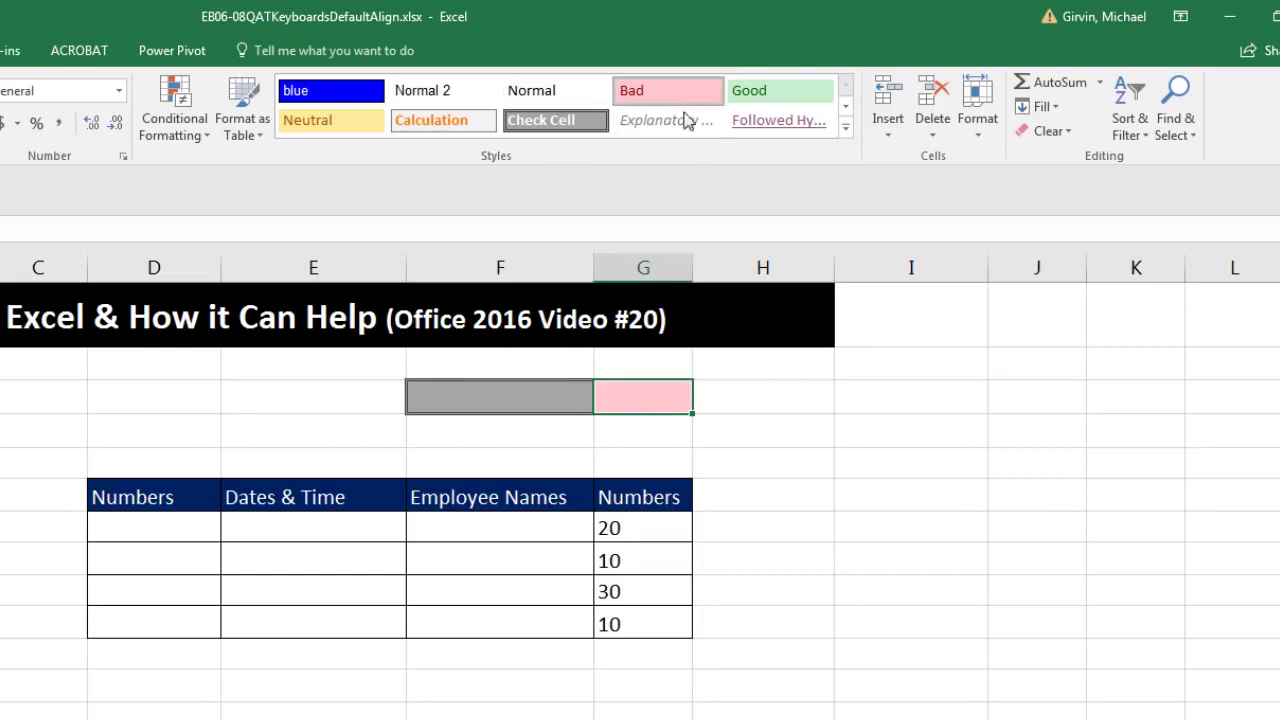
left_click(790, 401)
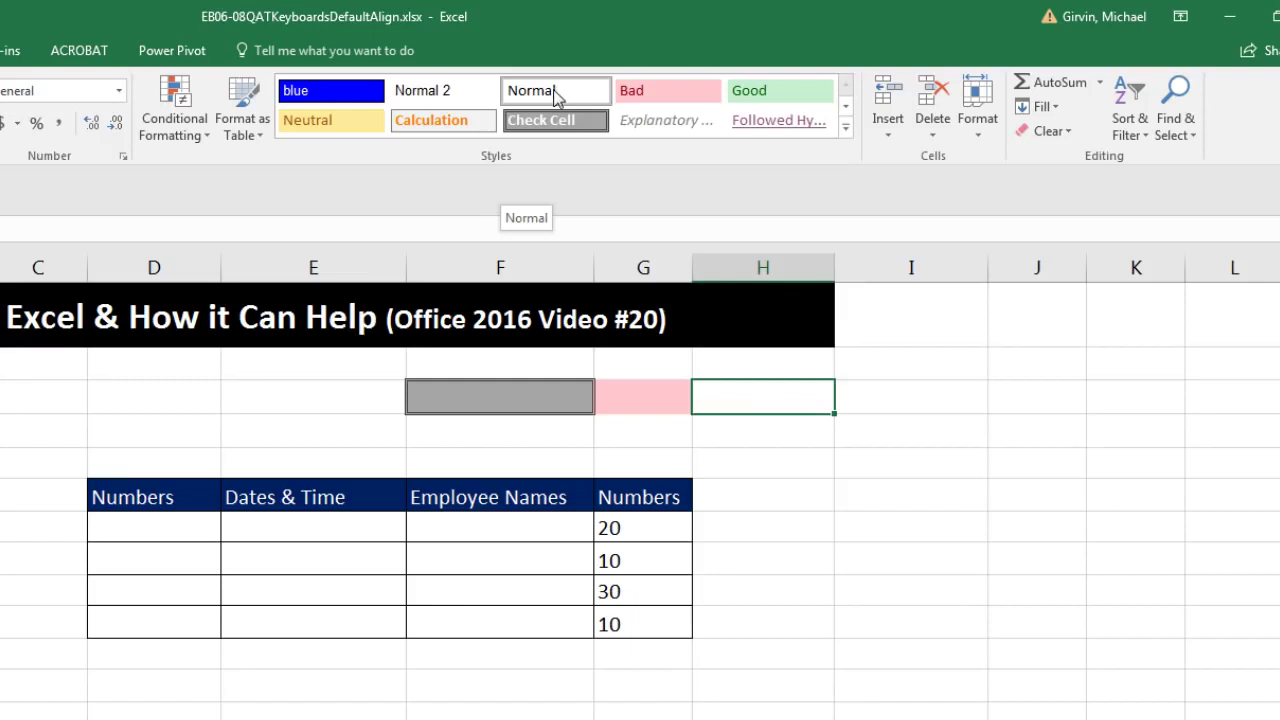
- Review the formatting settings included in the Normal cell style, leaving them as they are
key("ctrl+Home")
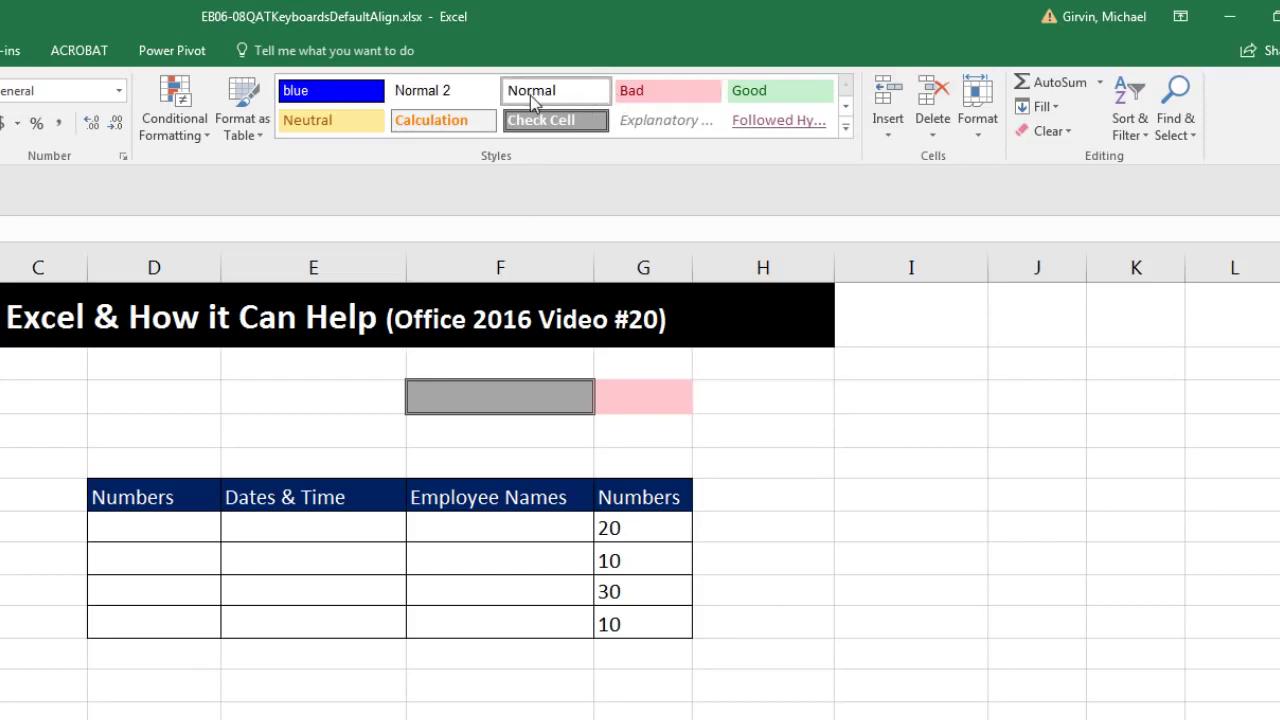
right_click(528, 94)
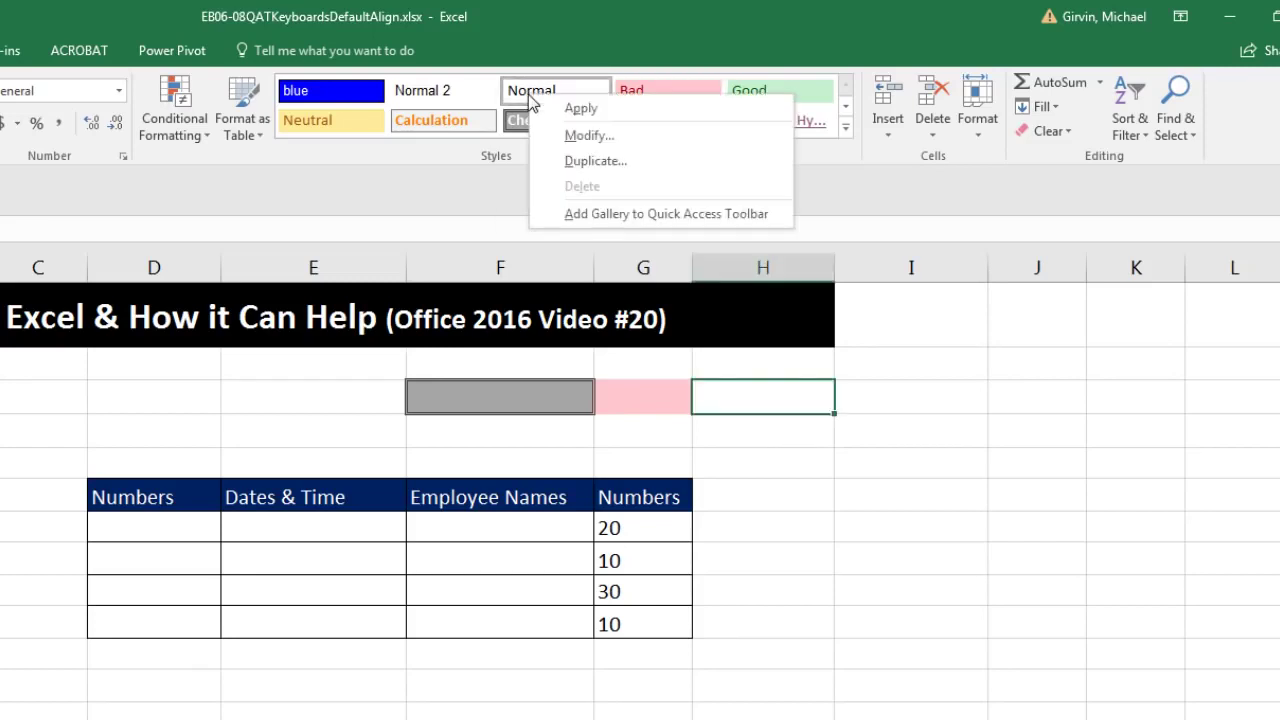
left_click(566, 137)
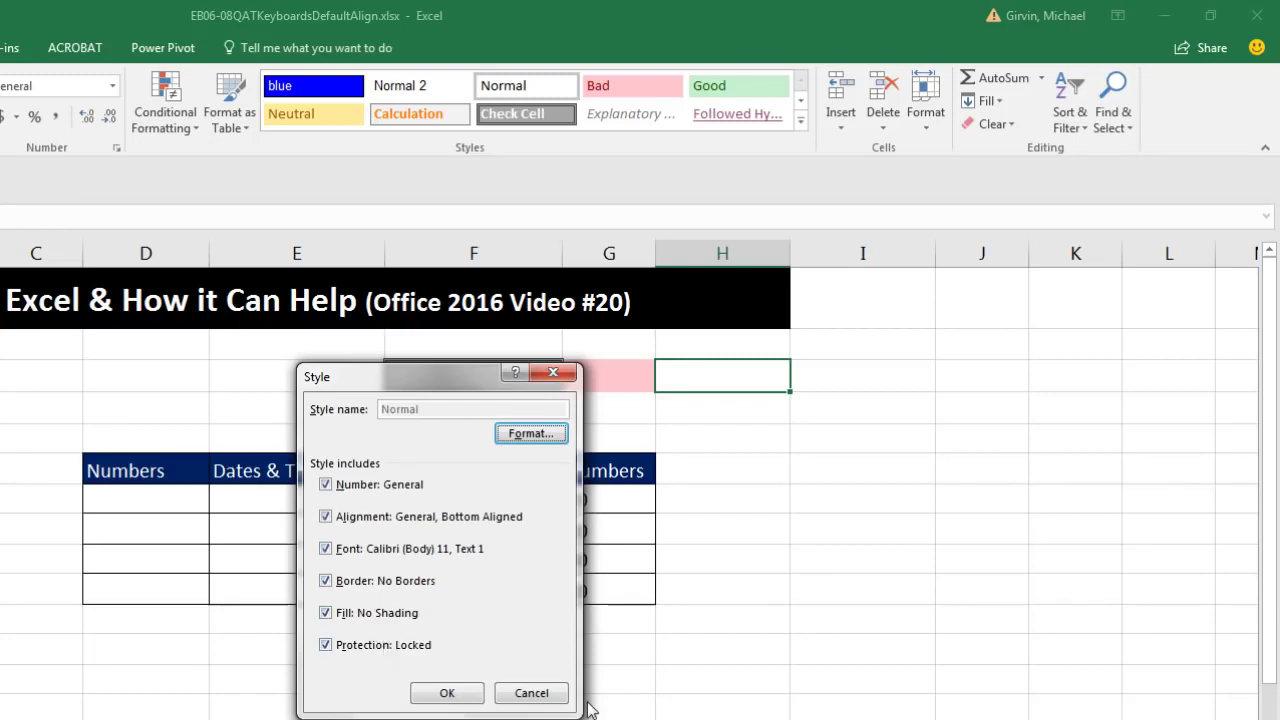
key("Escape")
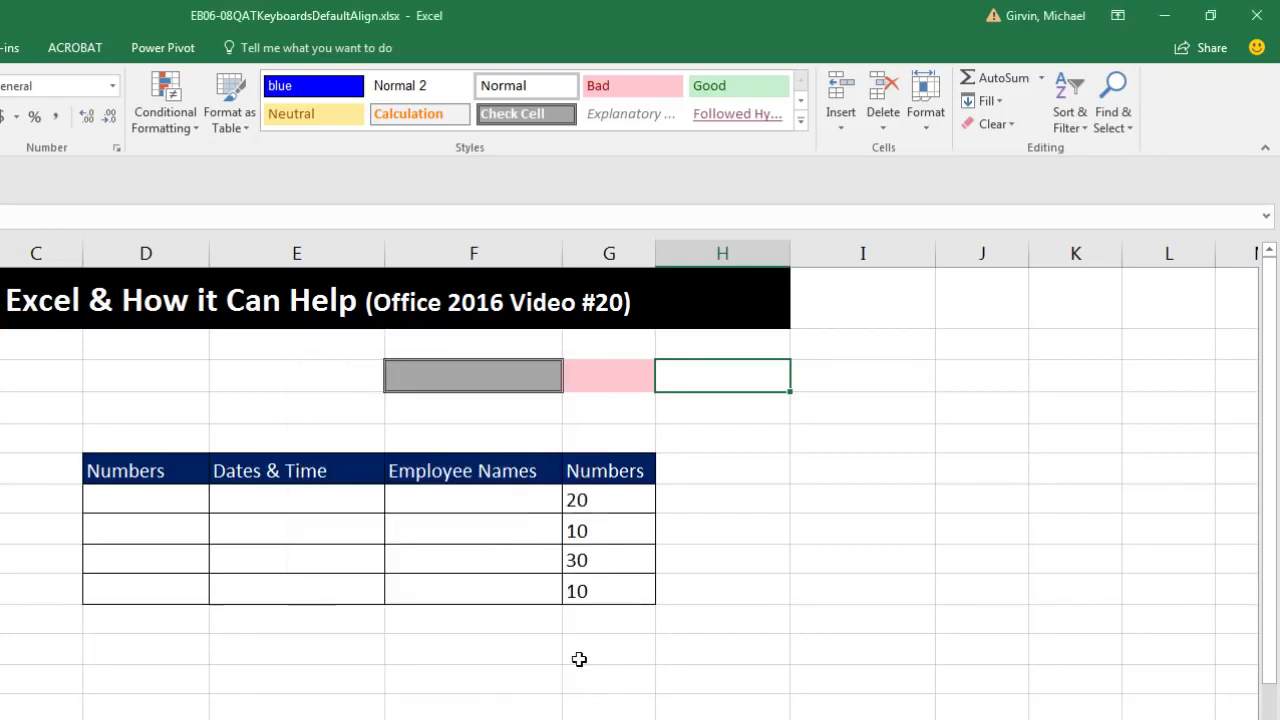
- Compare the applied style, number format and alignment of cells D3, F3, G7 and F7
left_click(165, 375)
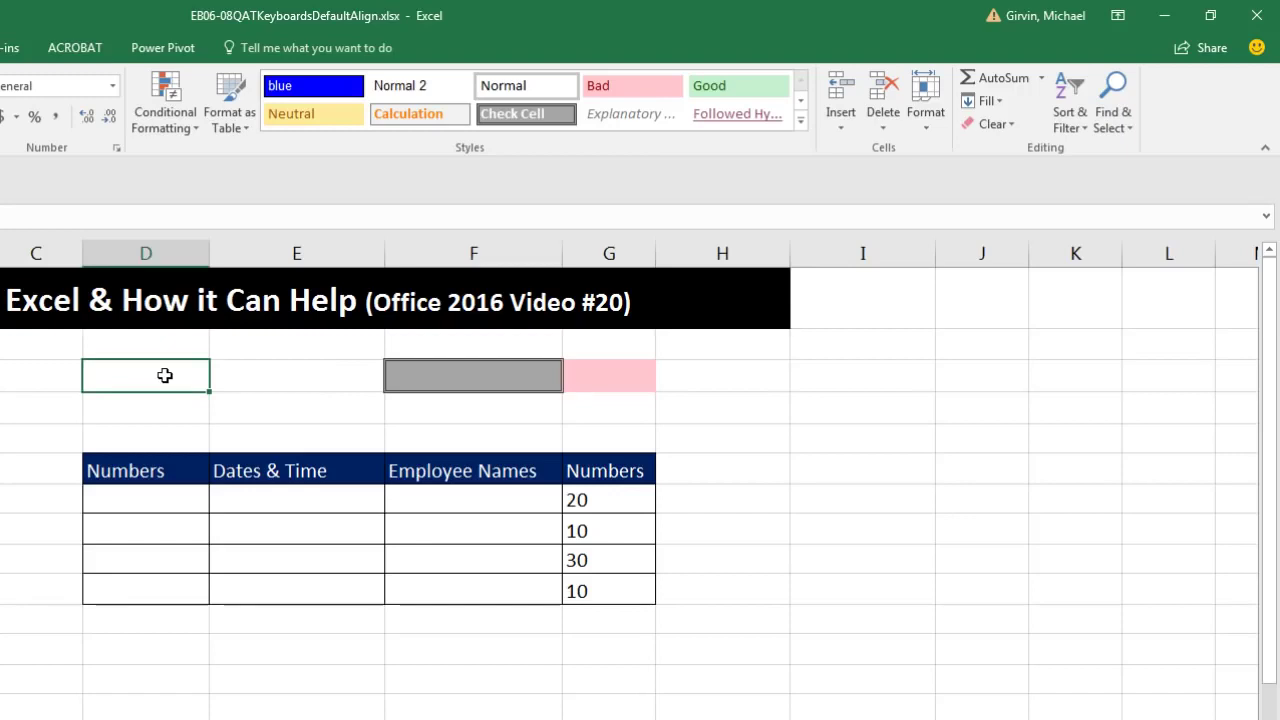
left_click(470, 378)
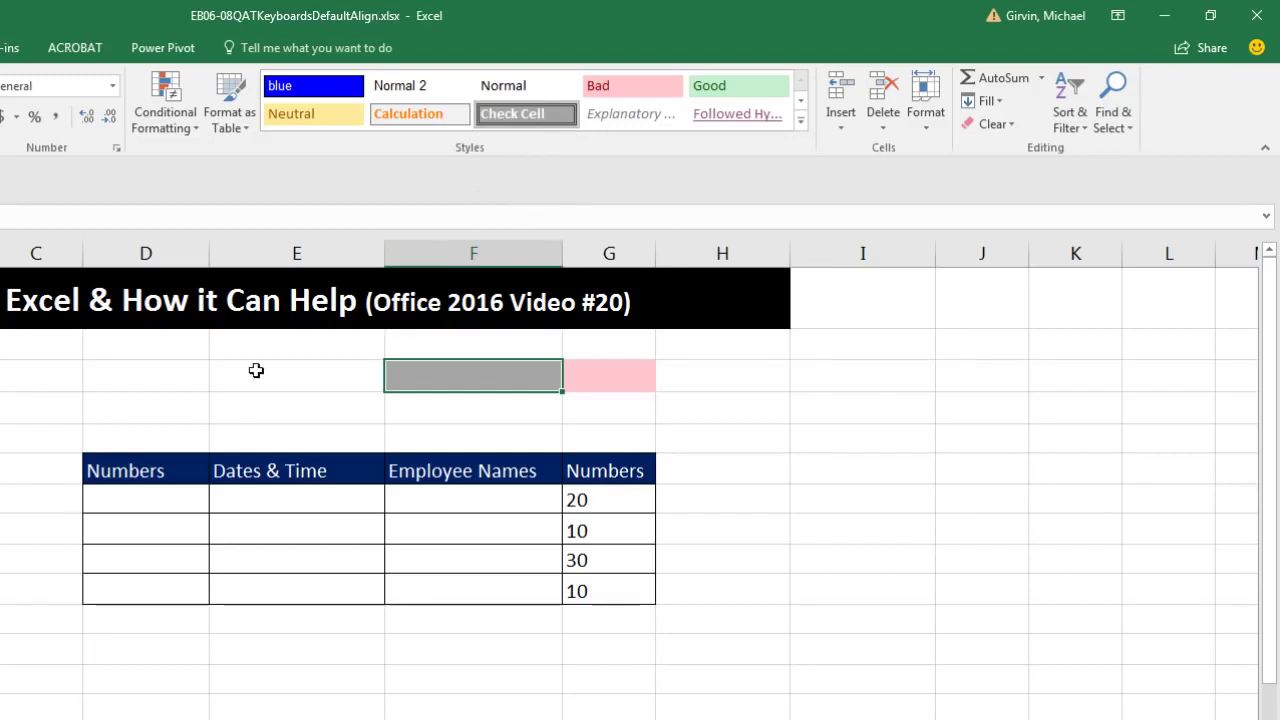
left_click(180, 367)
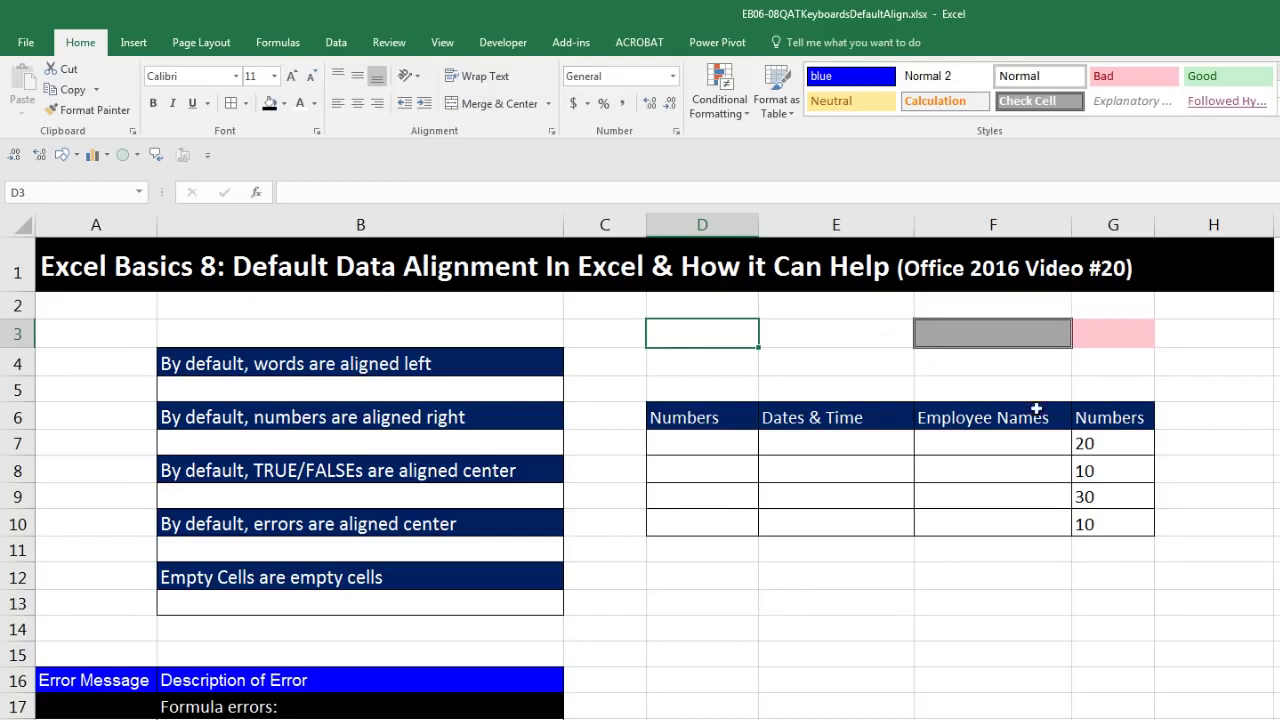
left_click(1116, 446)
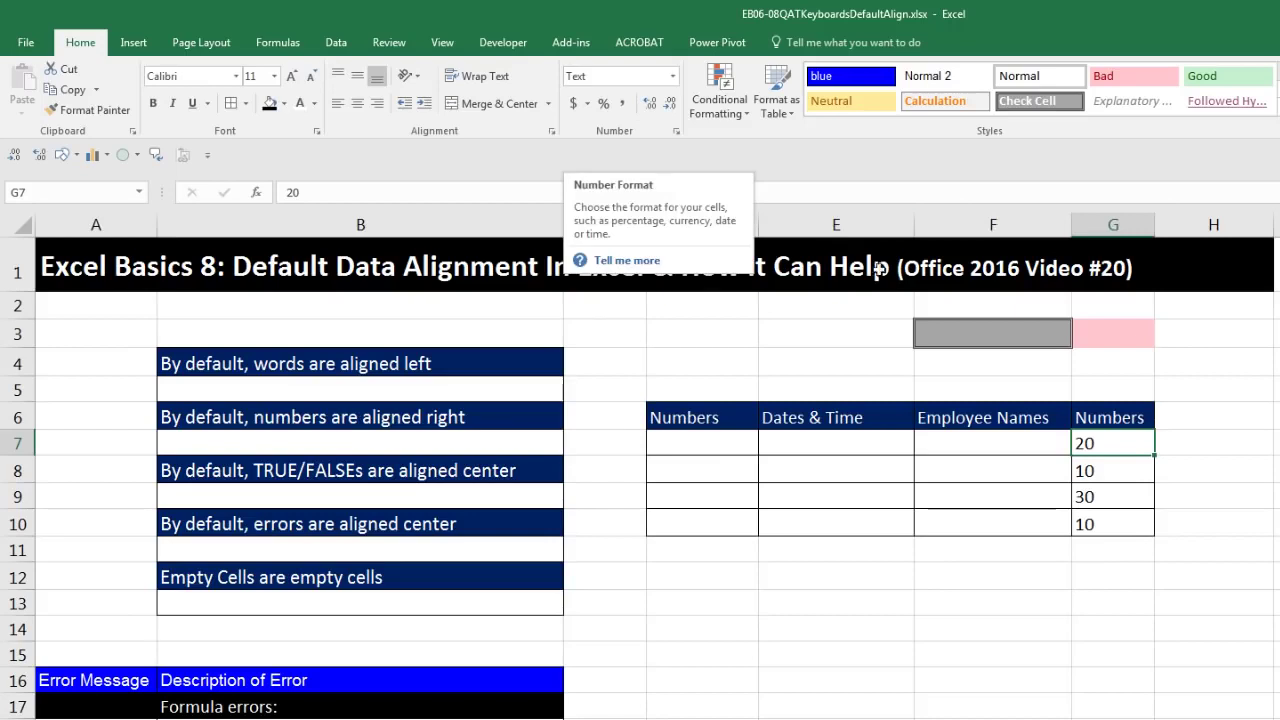
left_click(967, 440)
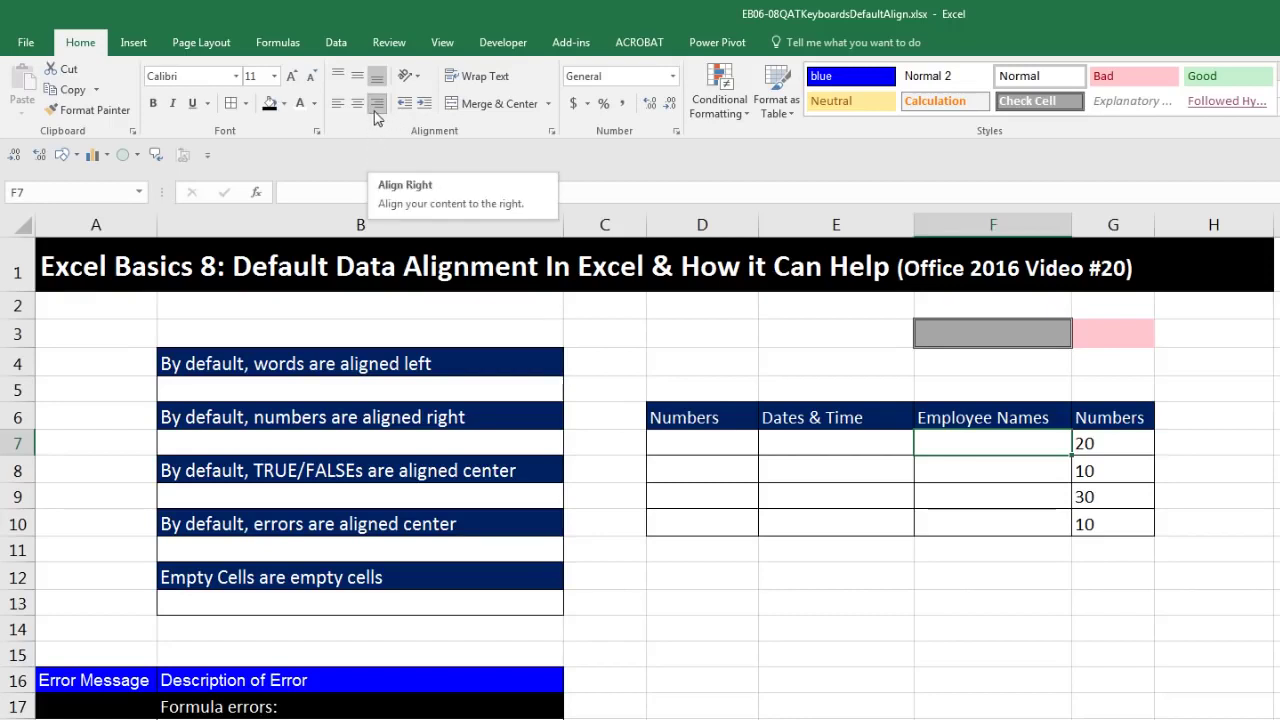
- Enter the word Excel in cell B5 as the example of default word alignment
left_click(446, 390)
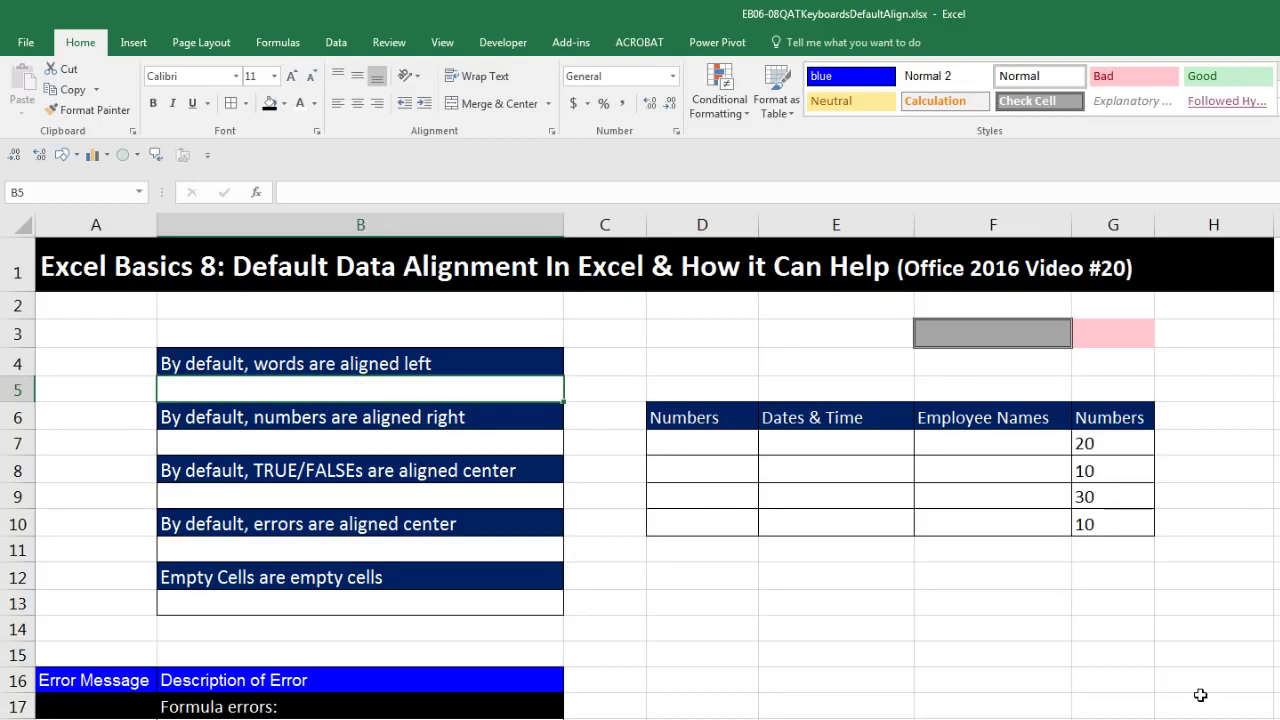
type("Excel")
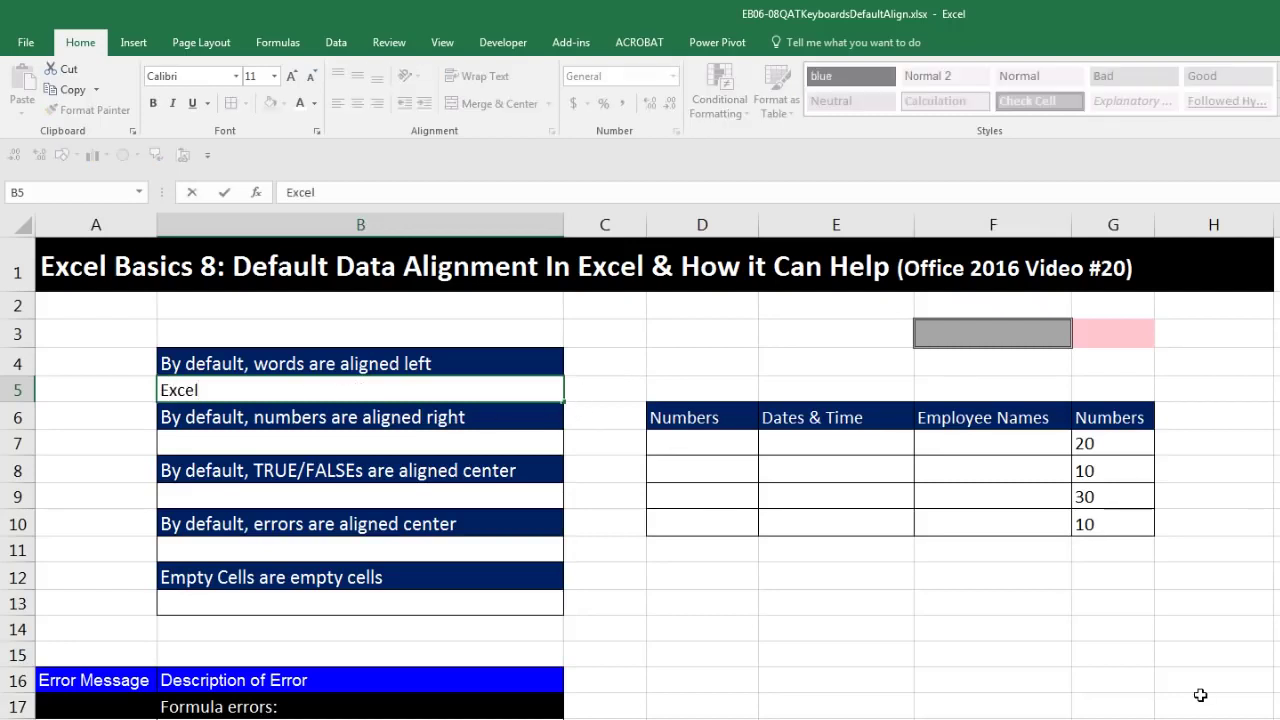
key("Return")
key("Return")
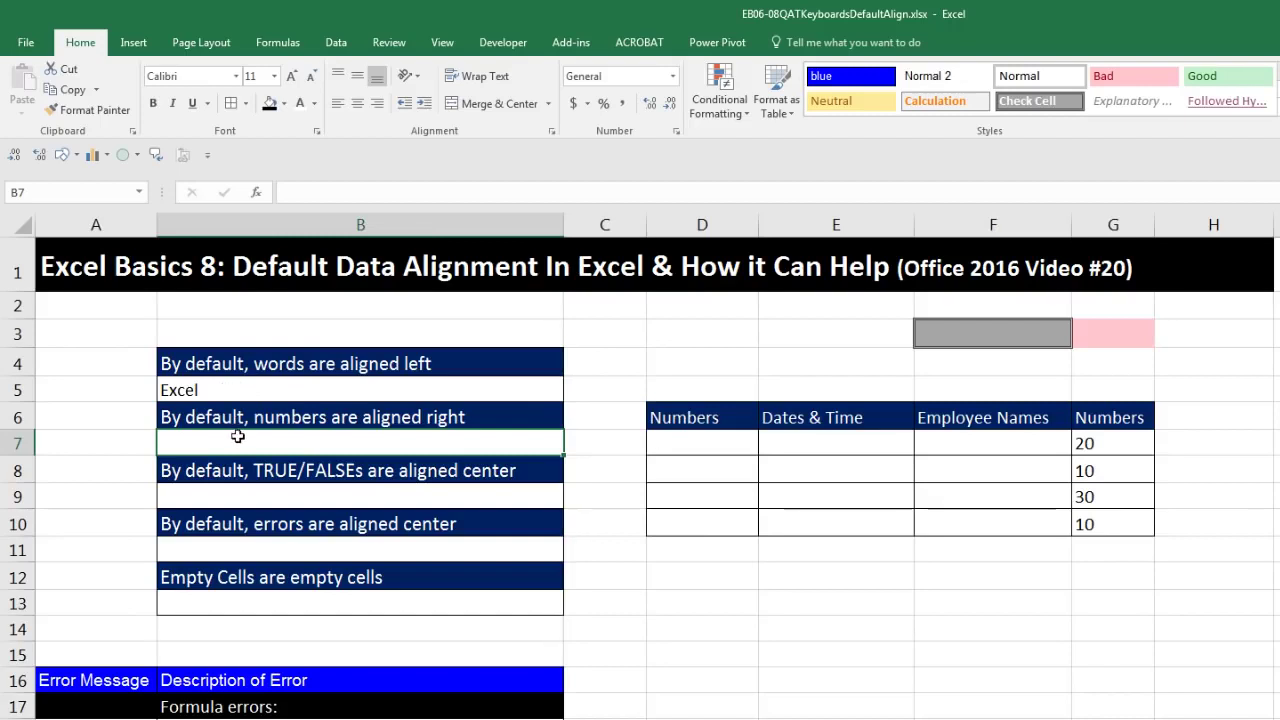
- Enter the number 43 in cell B7 and compare its alignment with the word in B5
type("43")
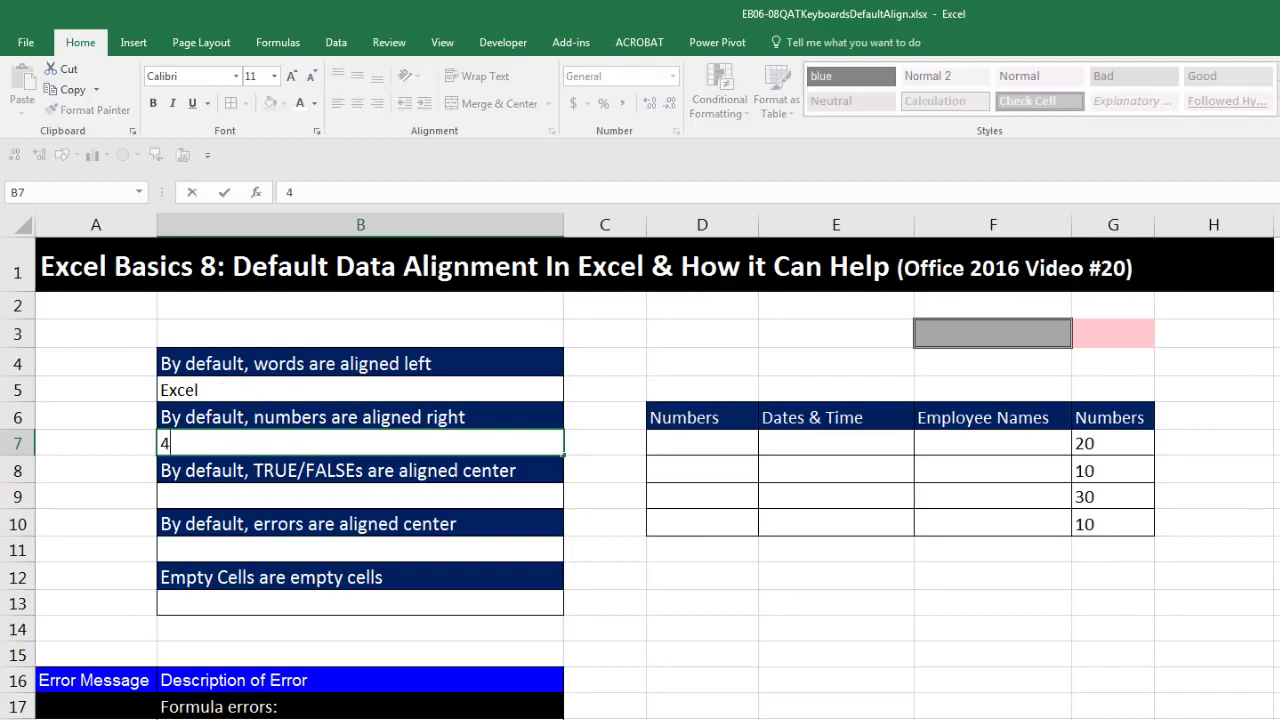
key("Return")
key("Return")
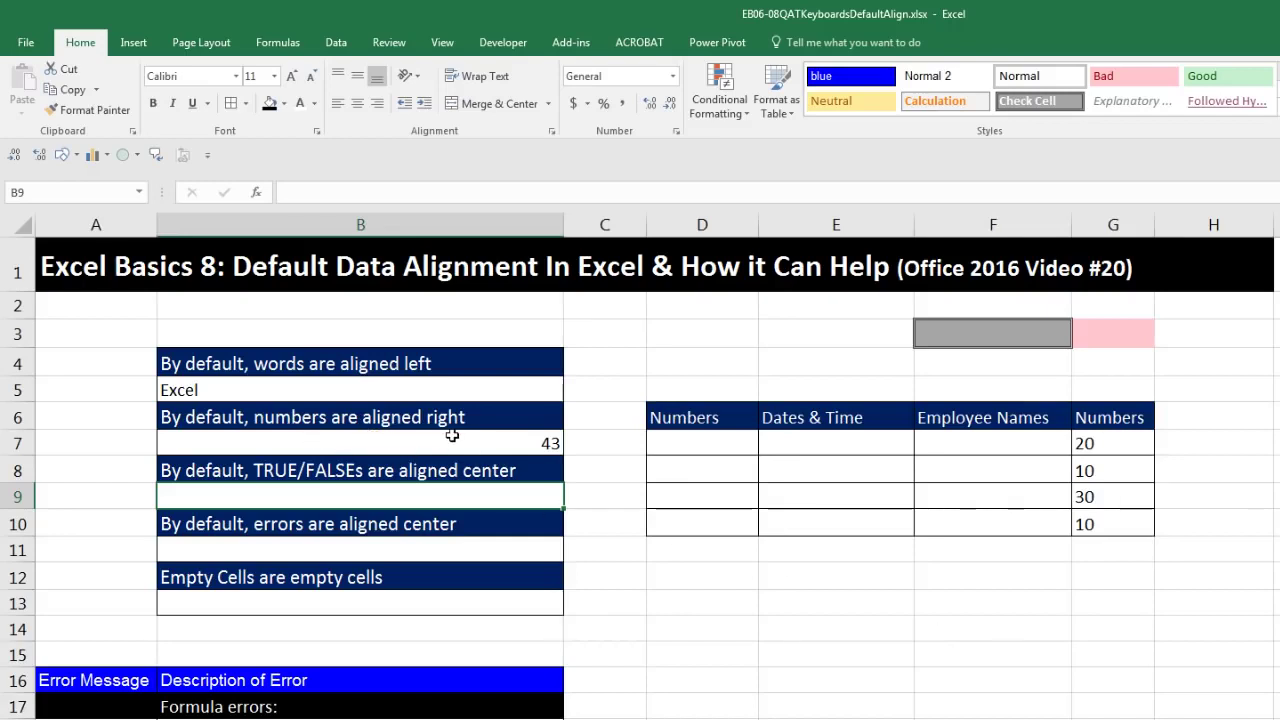
left_click(343, 389)
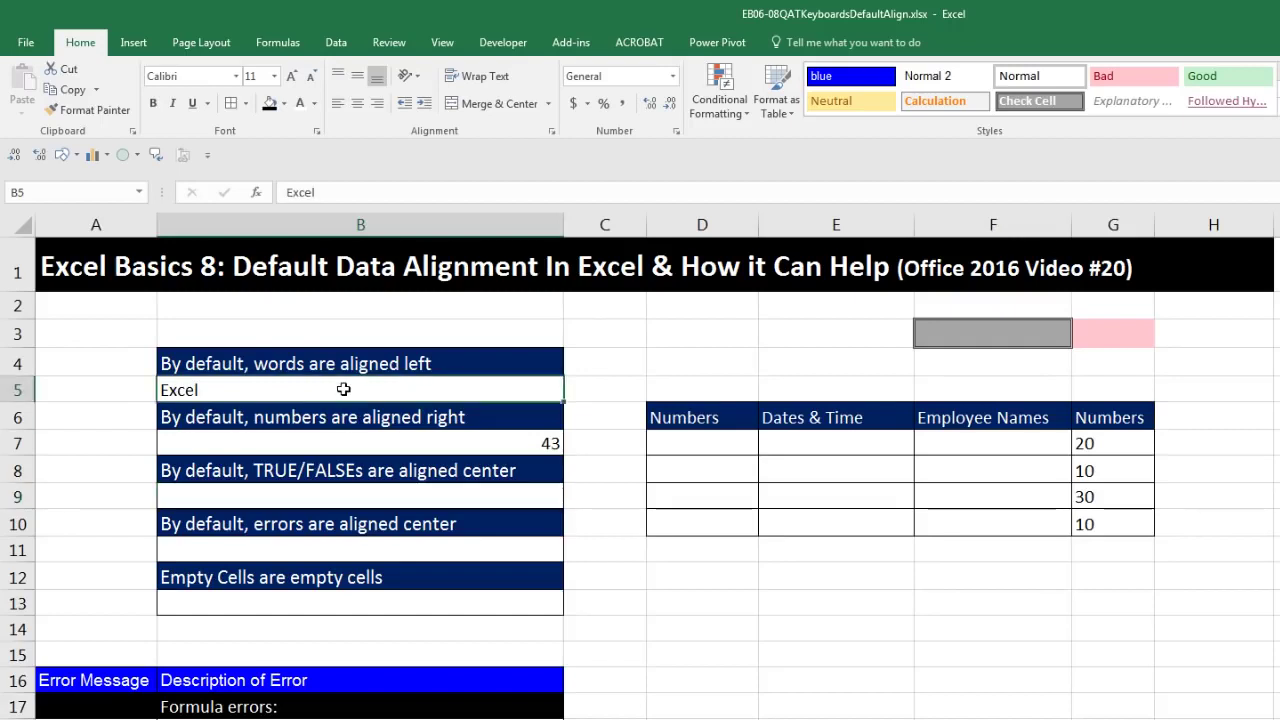
left_click(408, 449)
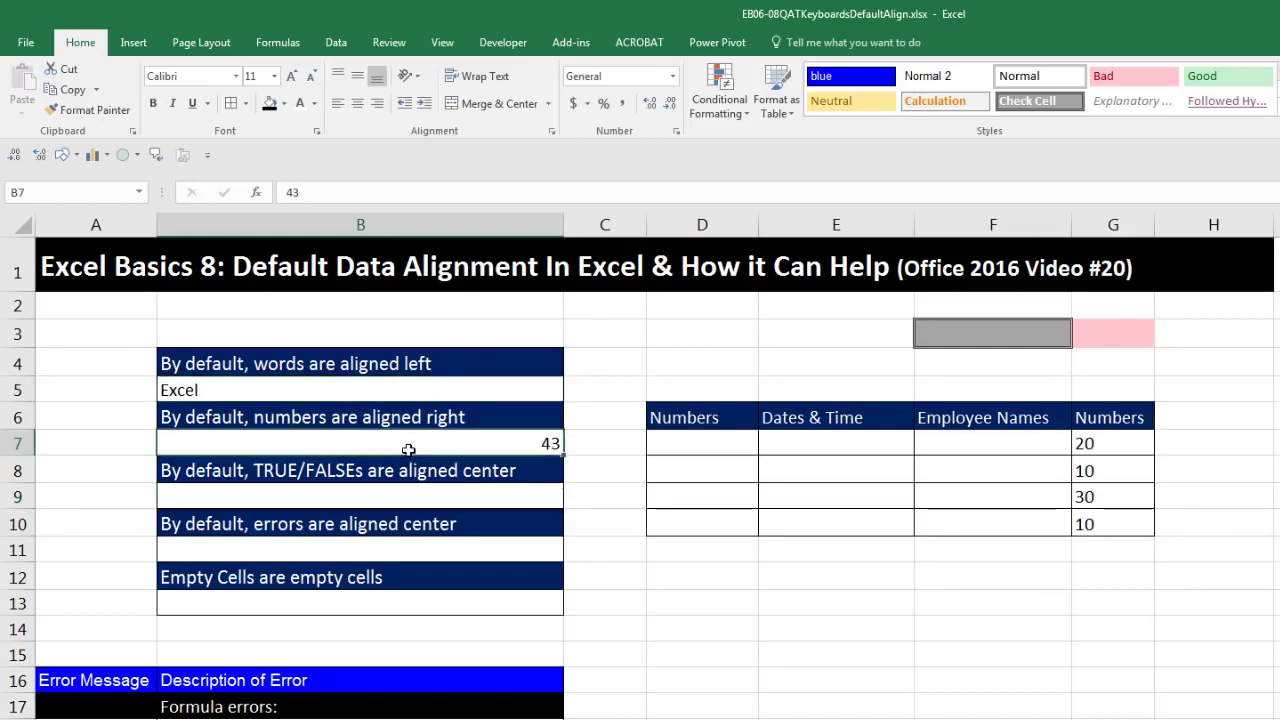
- Enter false in cell B9 and replace it with true as the example of default logical value alignment
left_click(375, 500)
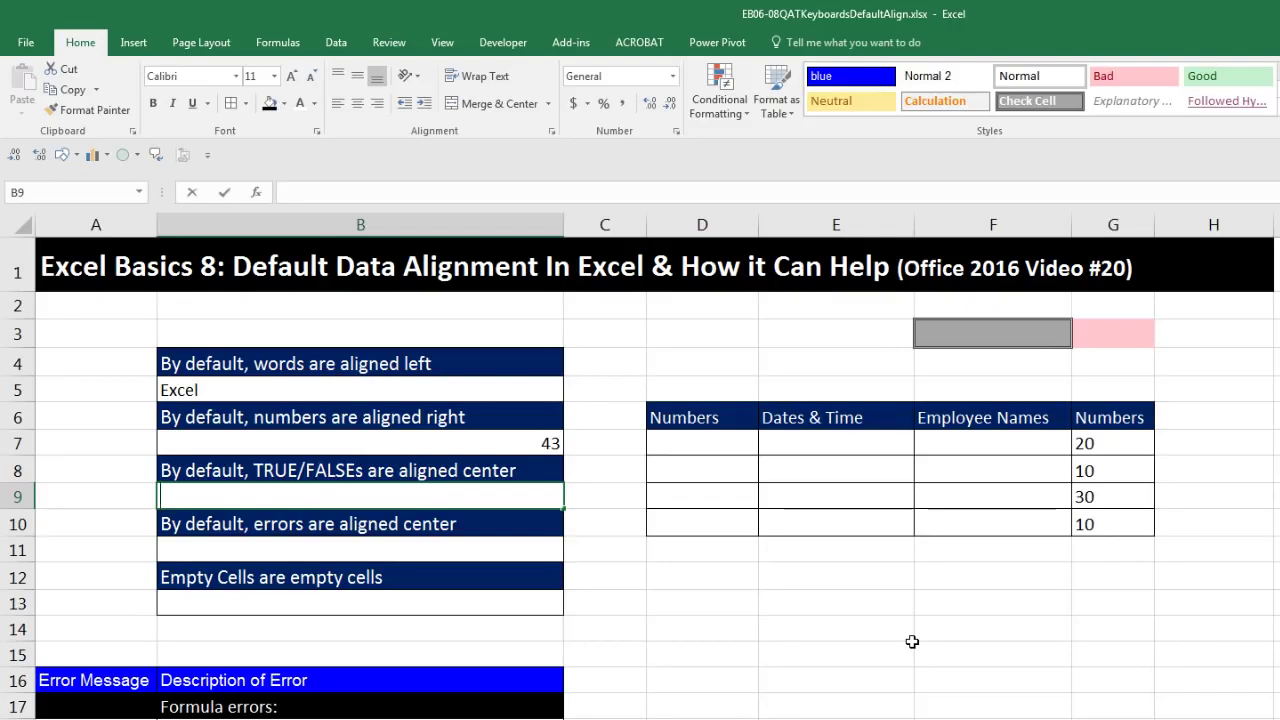
type("false")
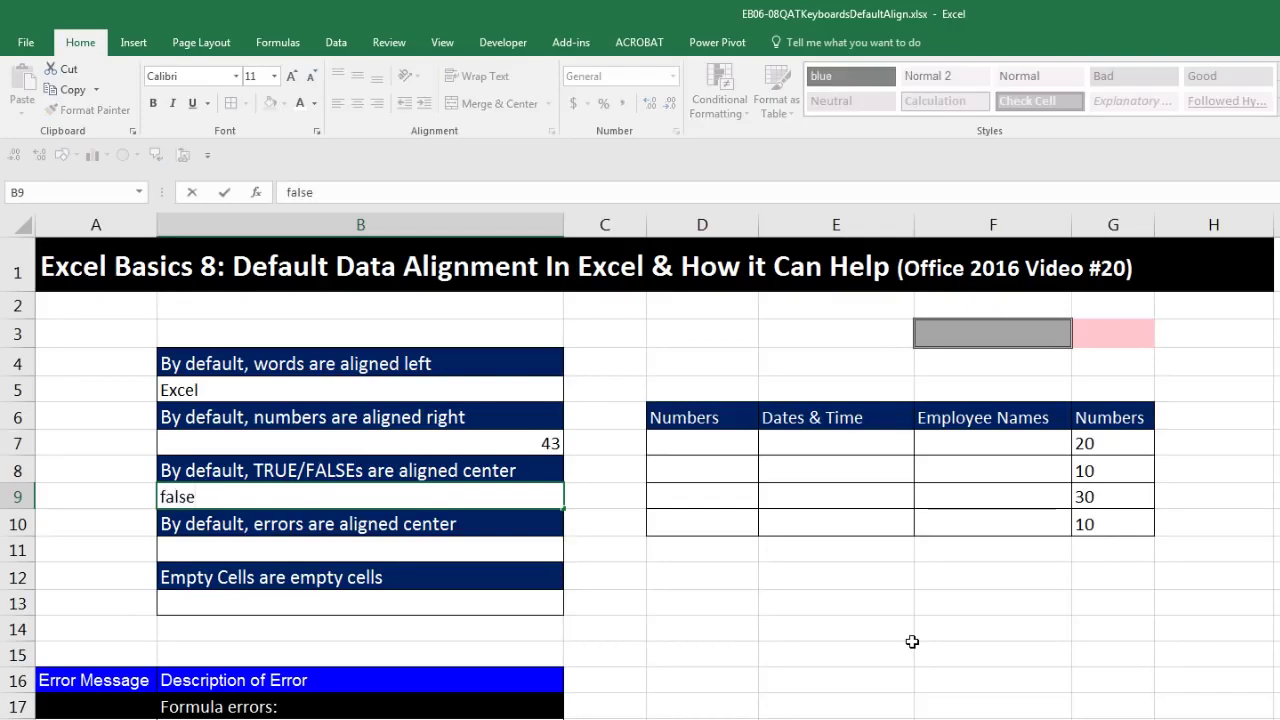
key("ctrl+Return")
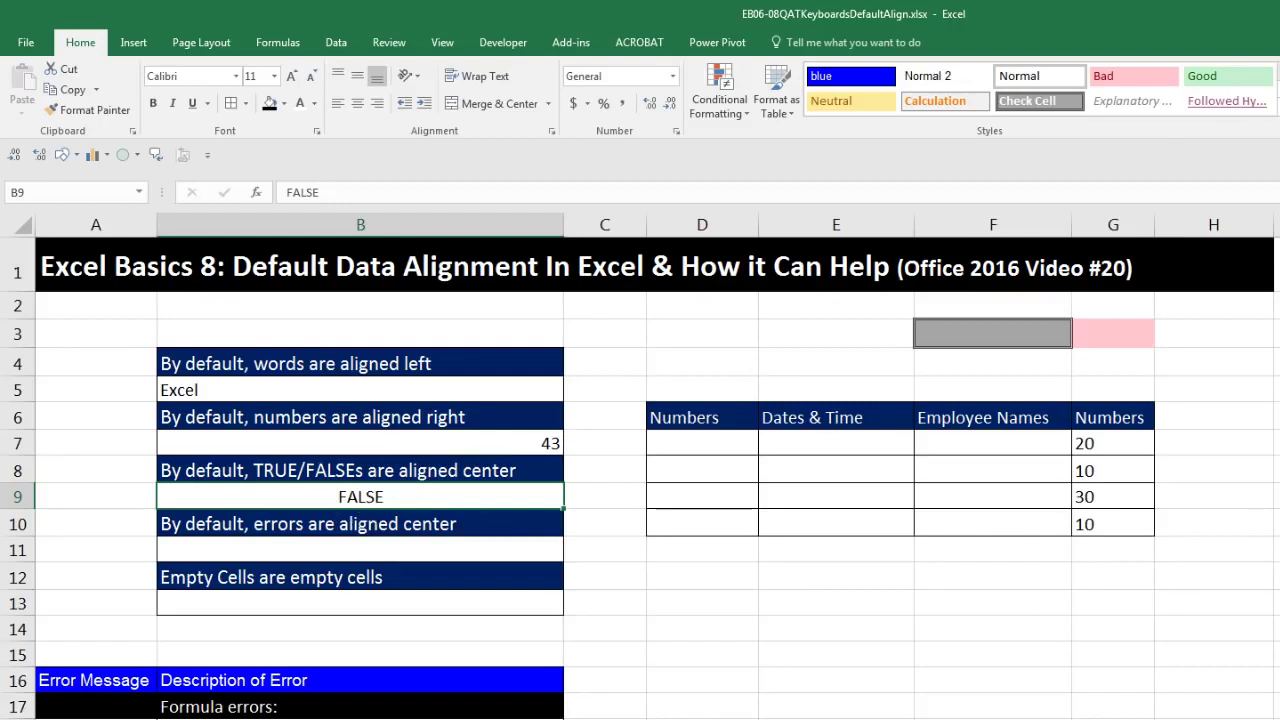
type("true")
key("ctrl+Return")
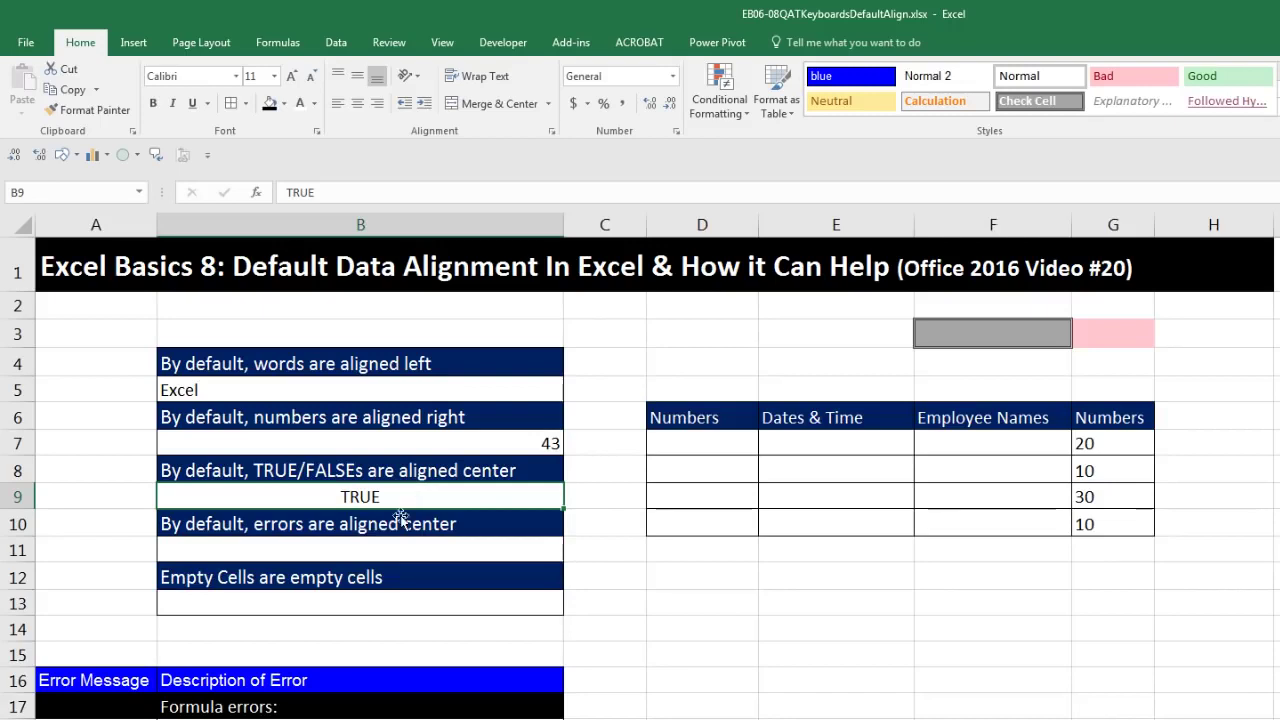
- Enter the formula =10/0 in cell B11 to produce an example error value
left_click(395, 550)
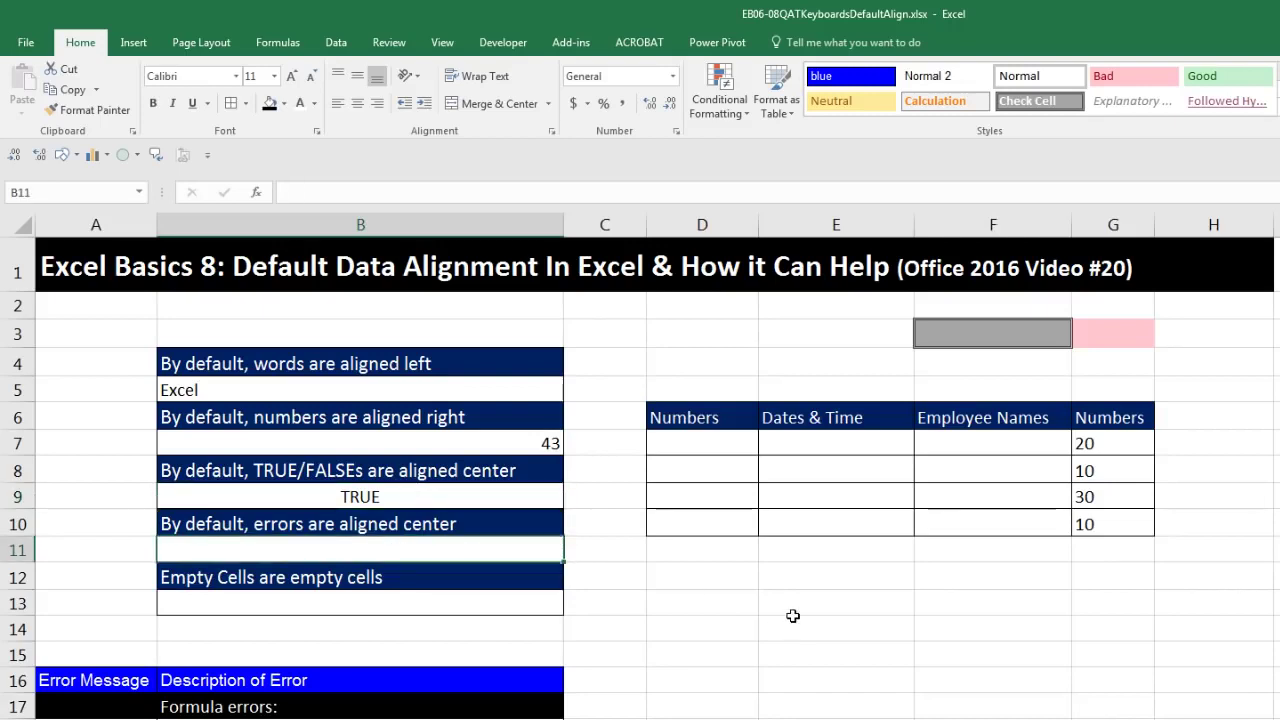
type("=10/0")
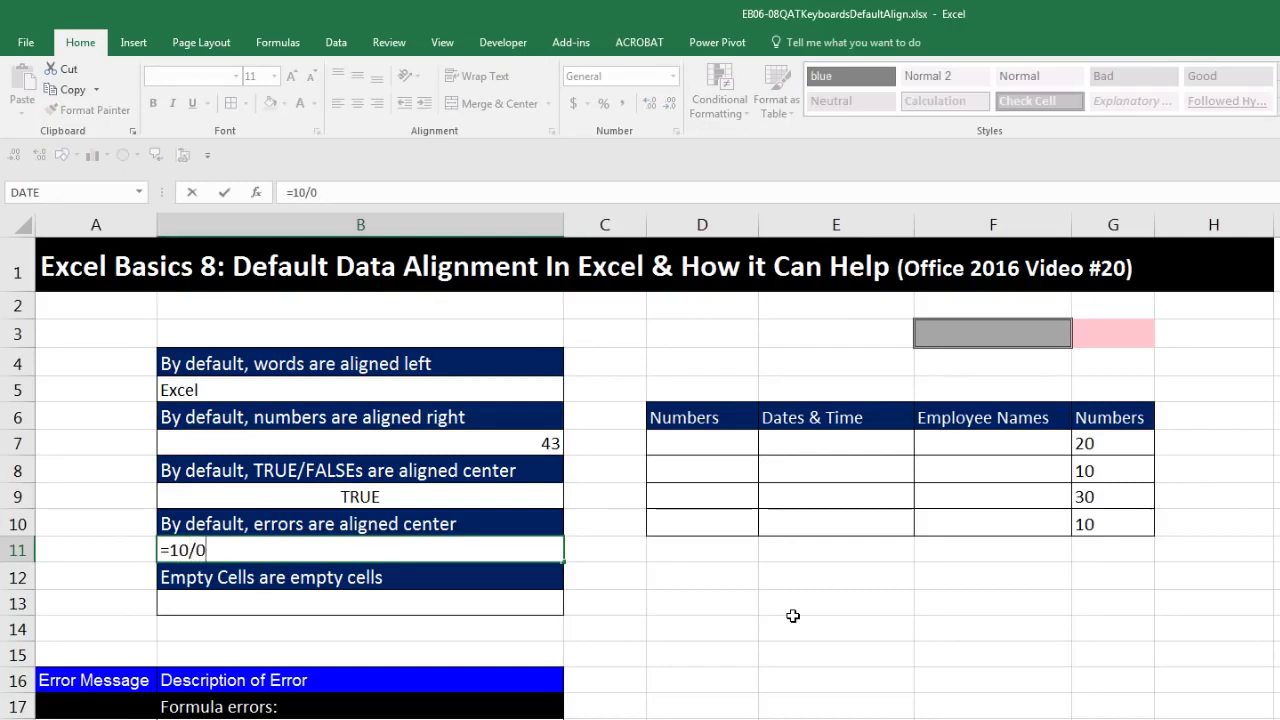
key("ctrl+Return")
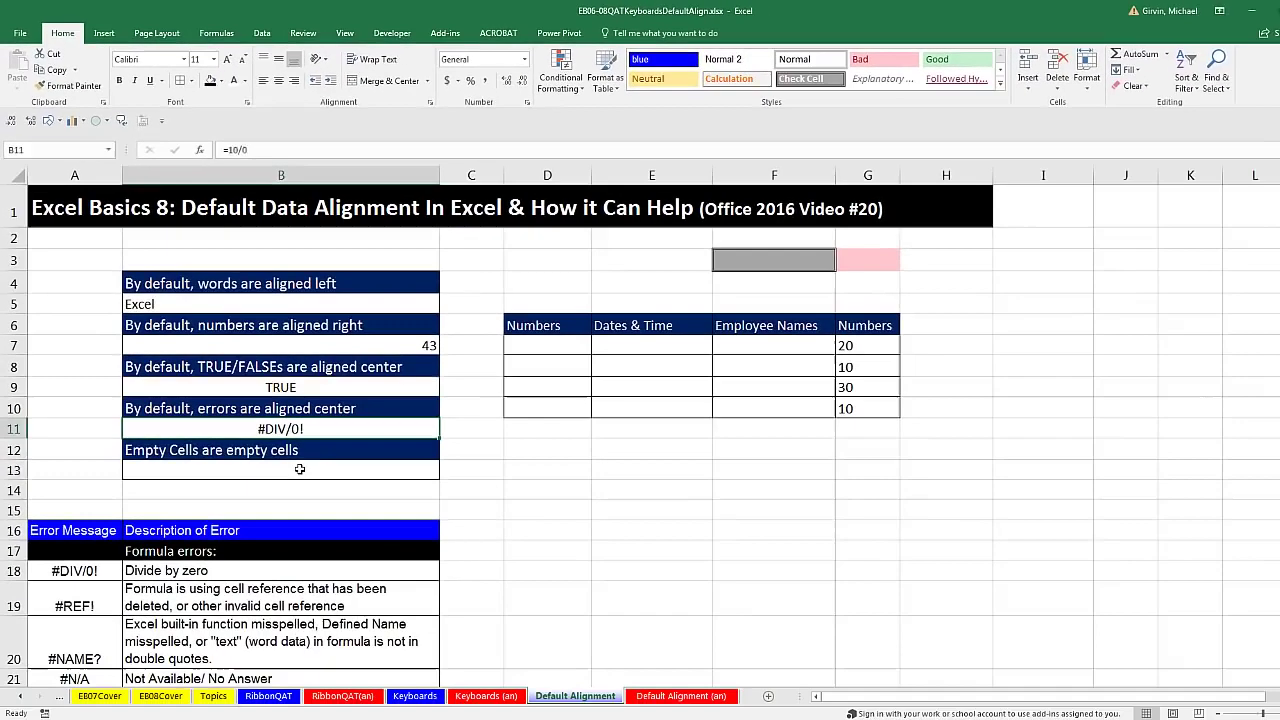
- Review the default alignment of the example cells from B5 to B13 and the table of error message descriptions beneath them
left_click(382, 598)
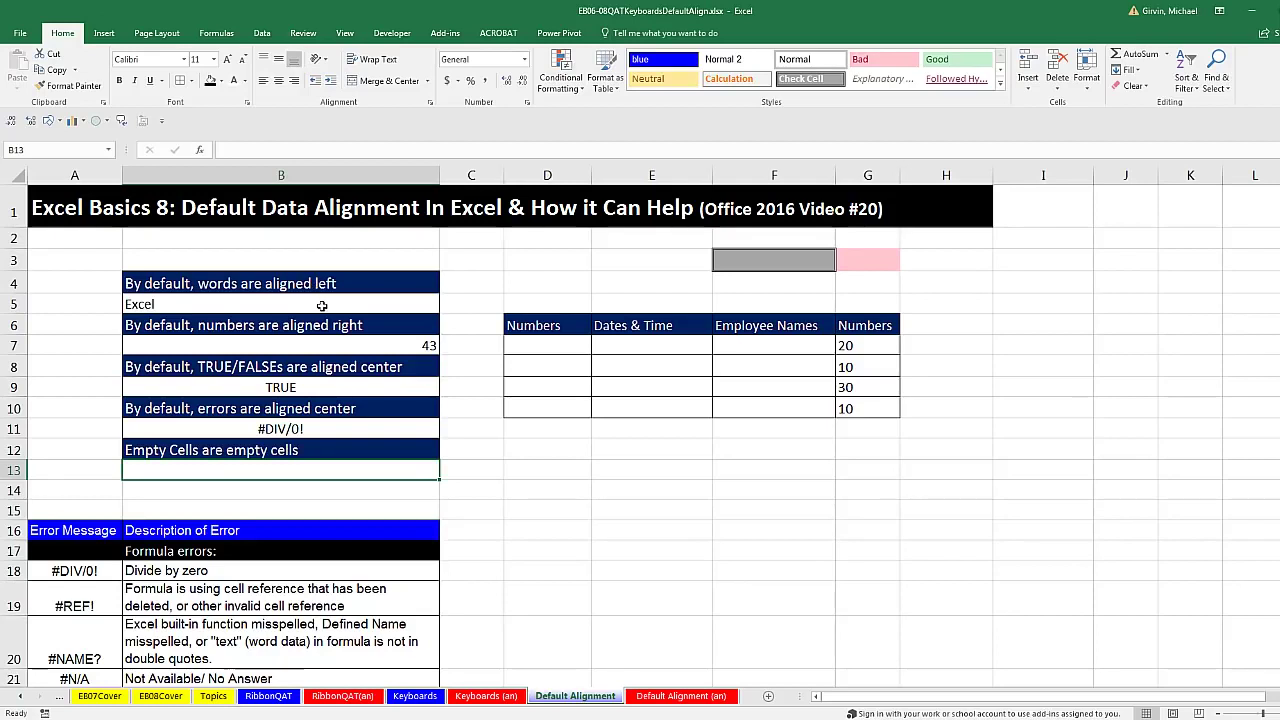
key("Up")
key("Up")
key("Up")
key("Up")
key("Up")
key("Up")
key("Up")
key("Up")
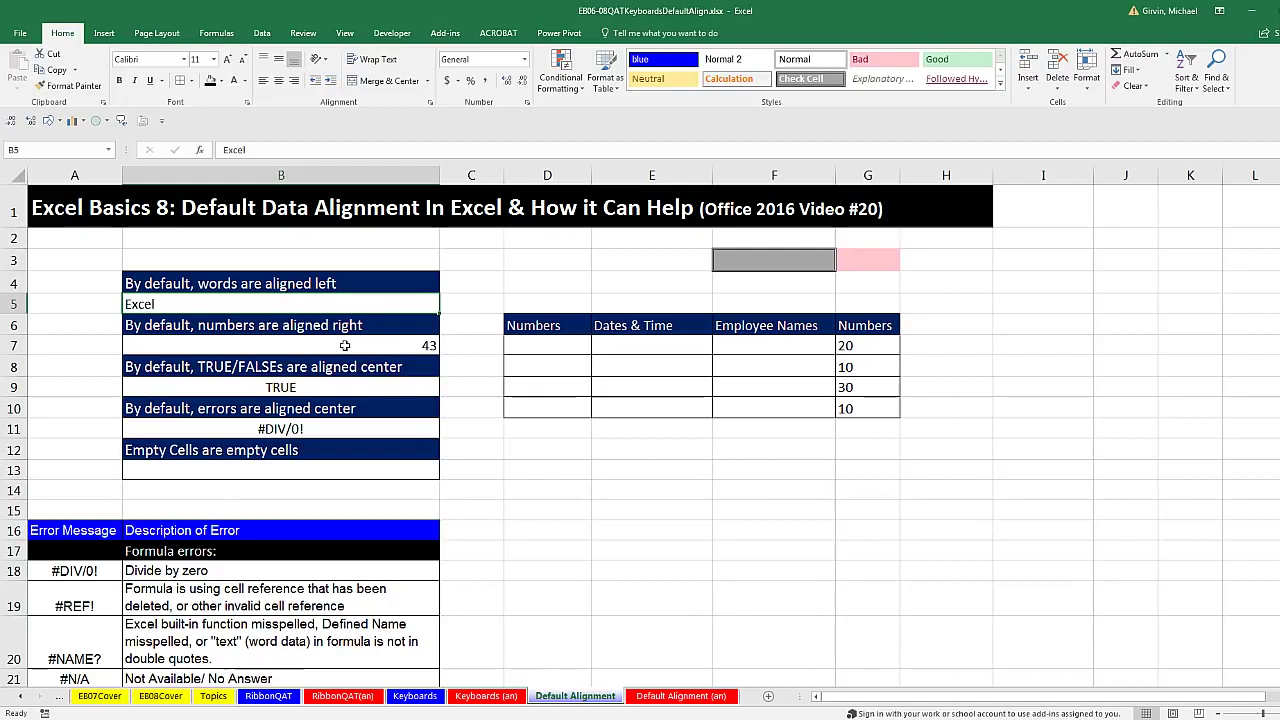
left_click(345, 346)
left_click(348, 387)
left_click(365, 428)
left_click(373, 472)
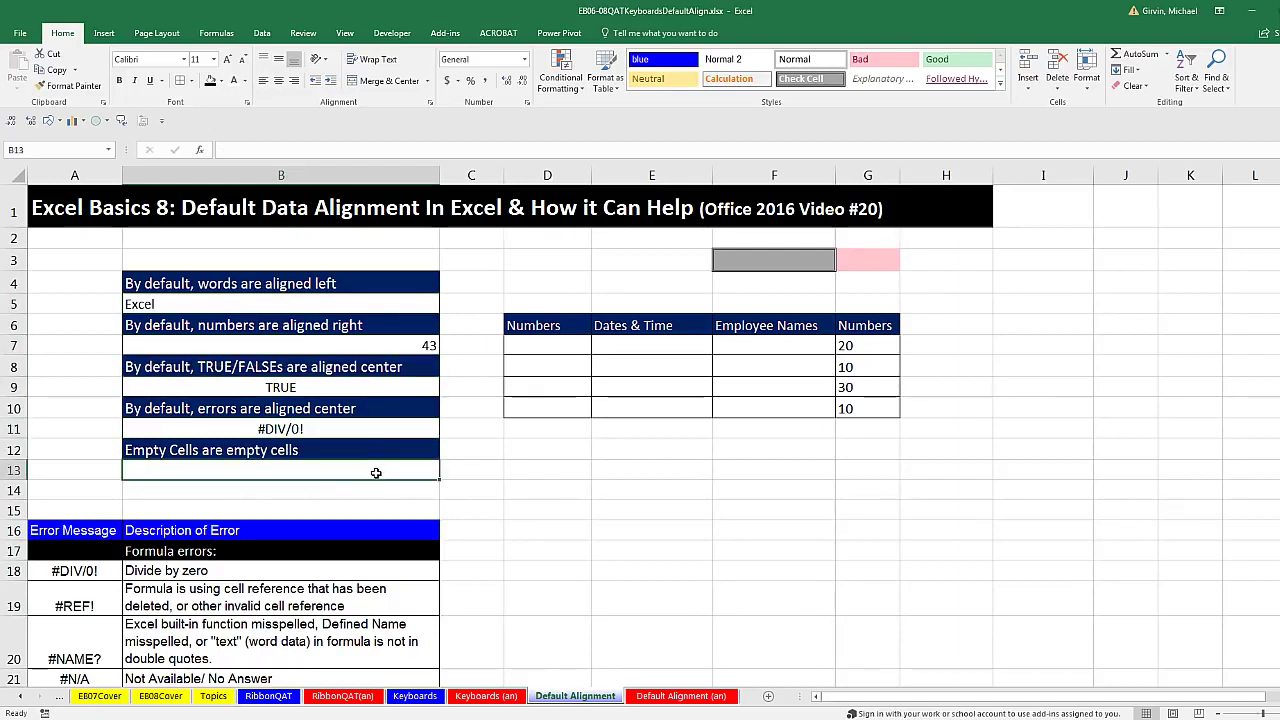
scroll(337, 468, "down", 4)
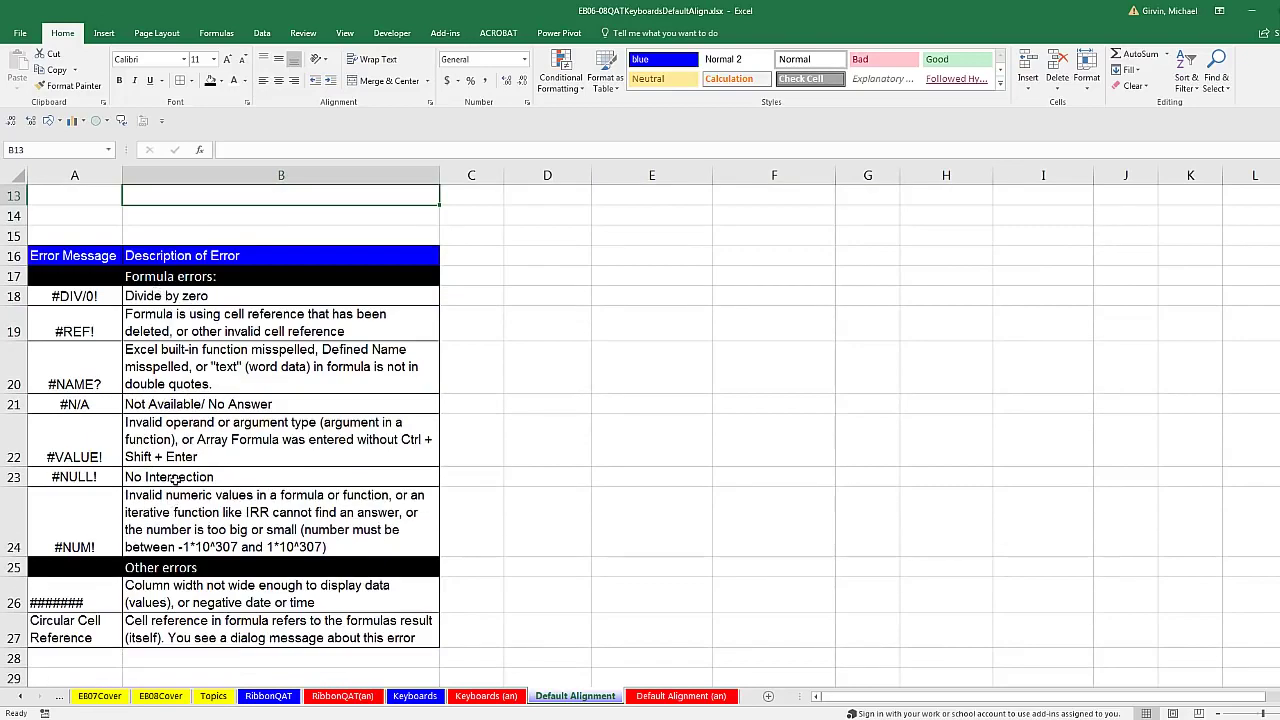
scroll(351, 490, "up", 4)
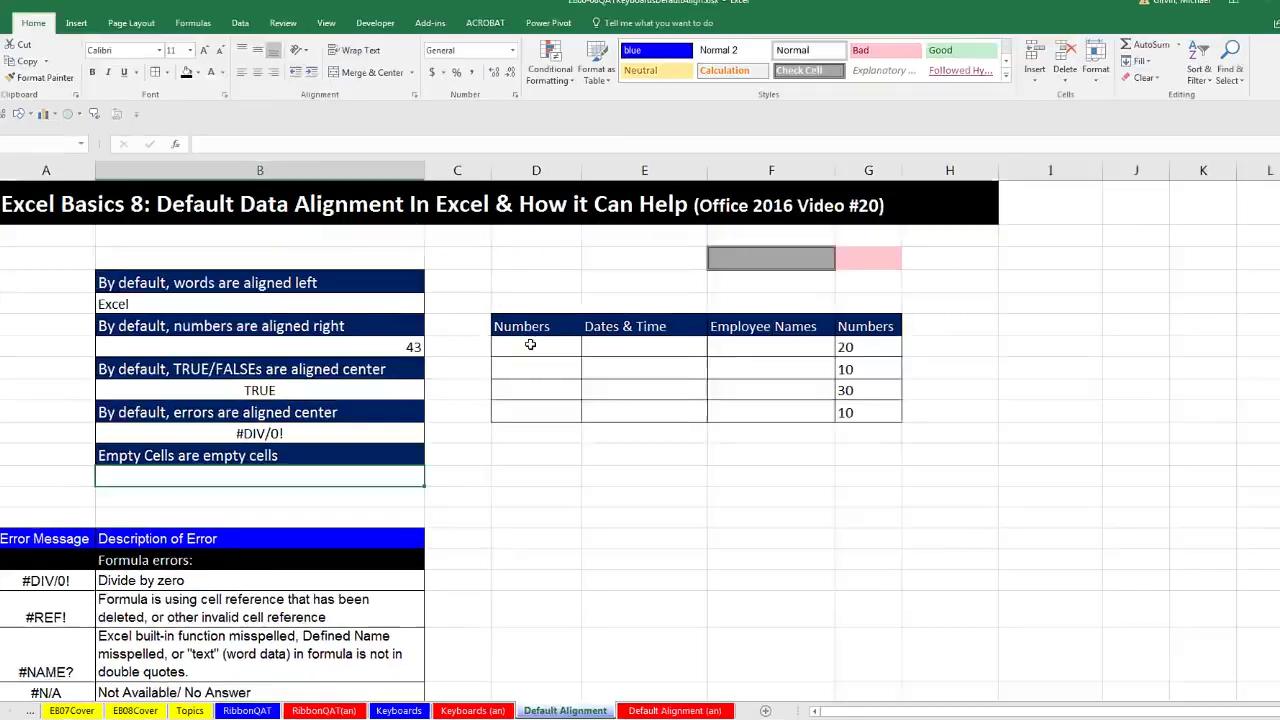
- Enter the mistyped number 100..75 in D7, the first cell of the table's first Numbers column
left_click(524, 340)
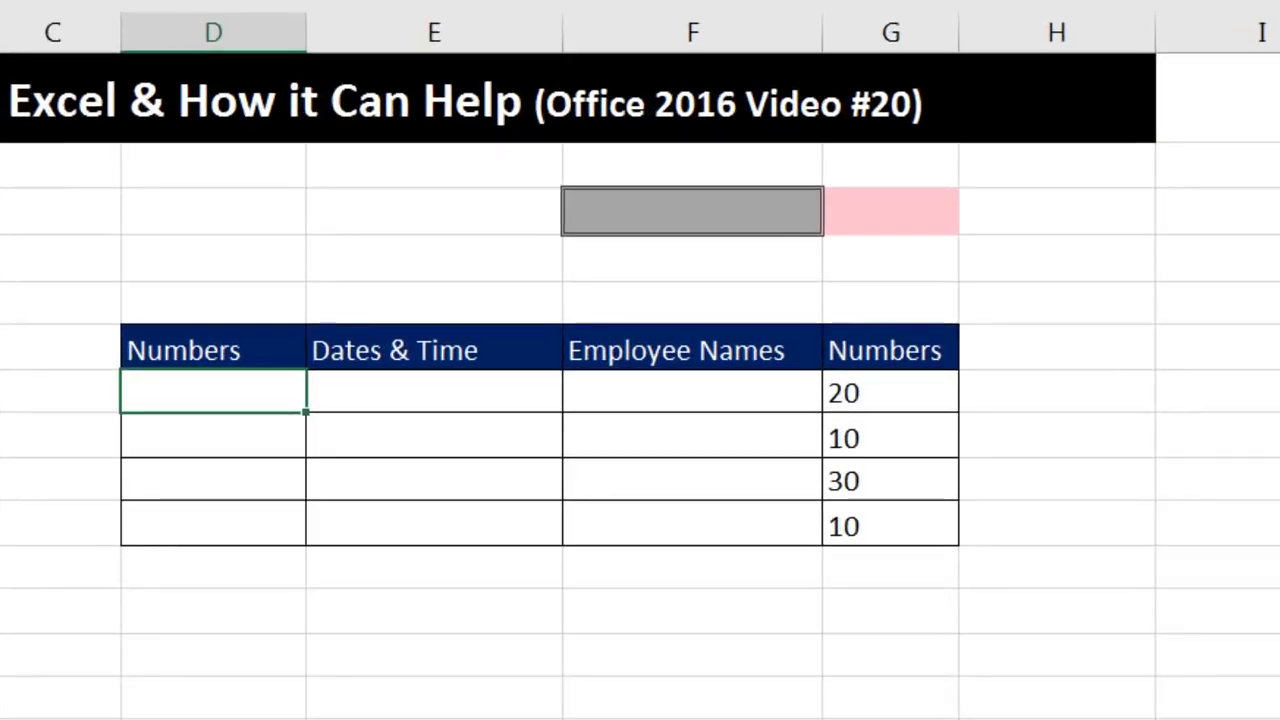
type("1")
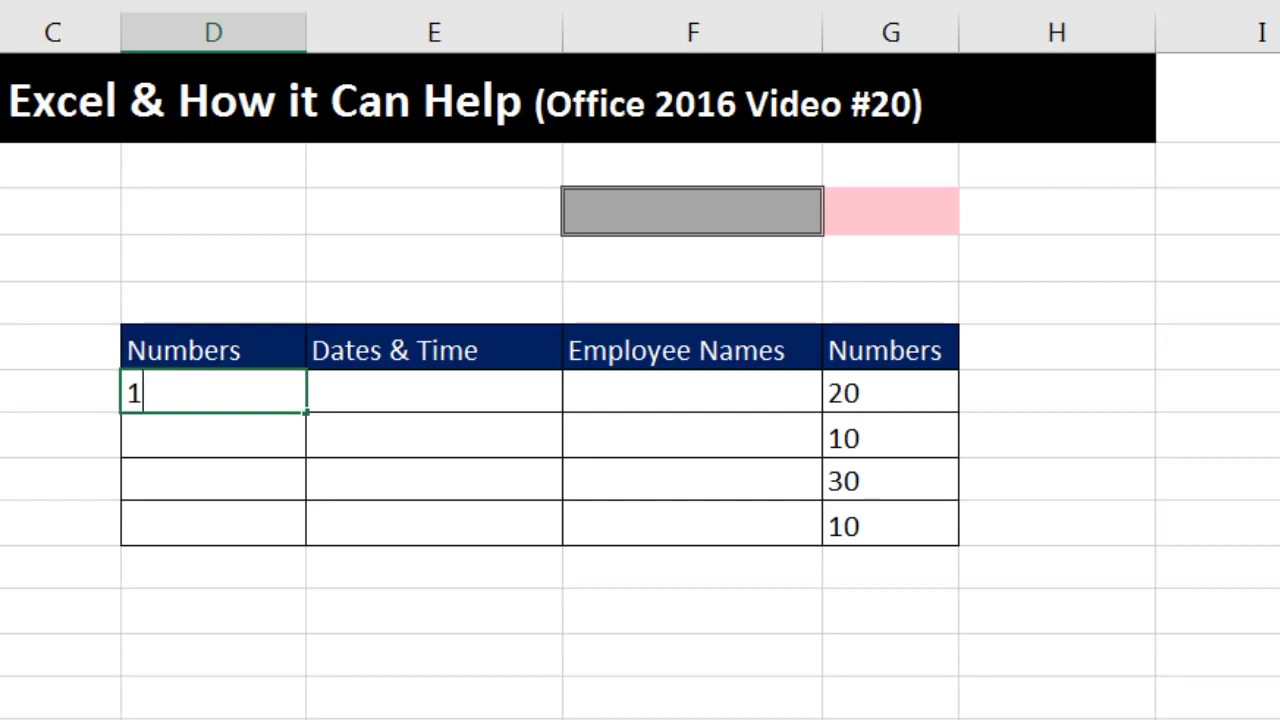
type("00..75")
key("Return")
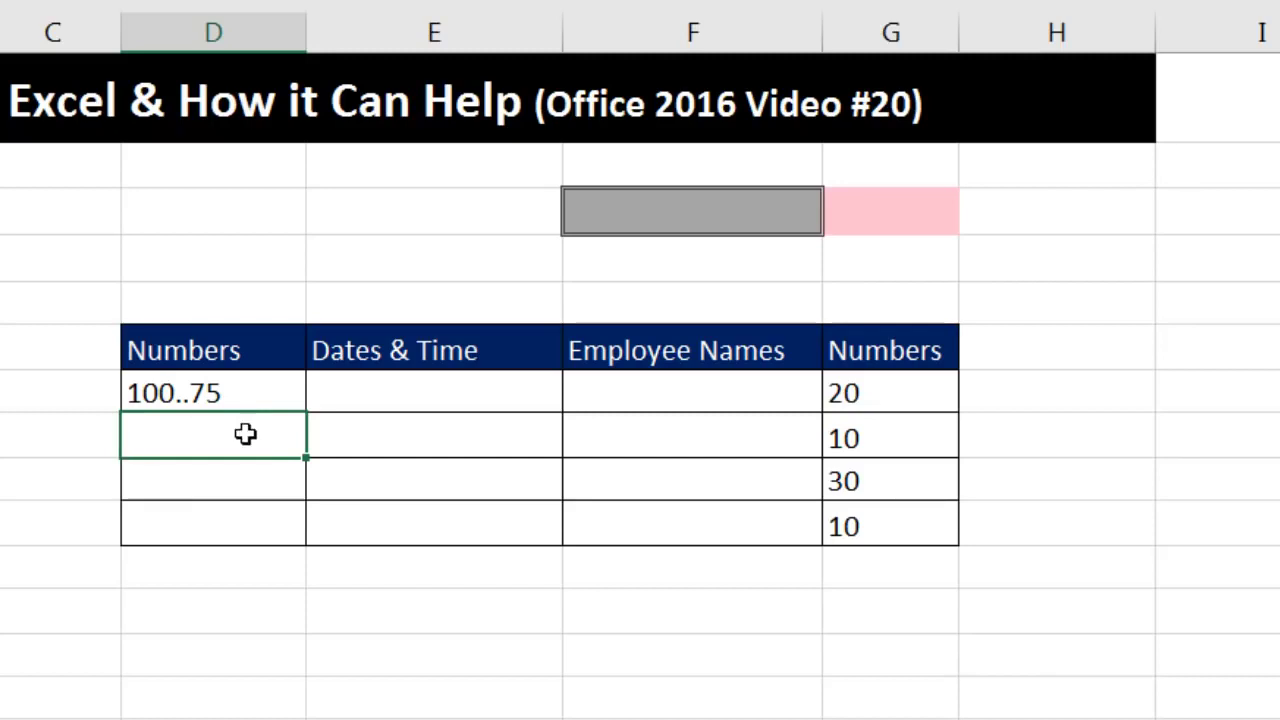
- Correct the mistyped number in D7 to 100.75 and undo the correction
left_click(187, 398)
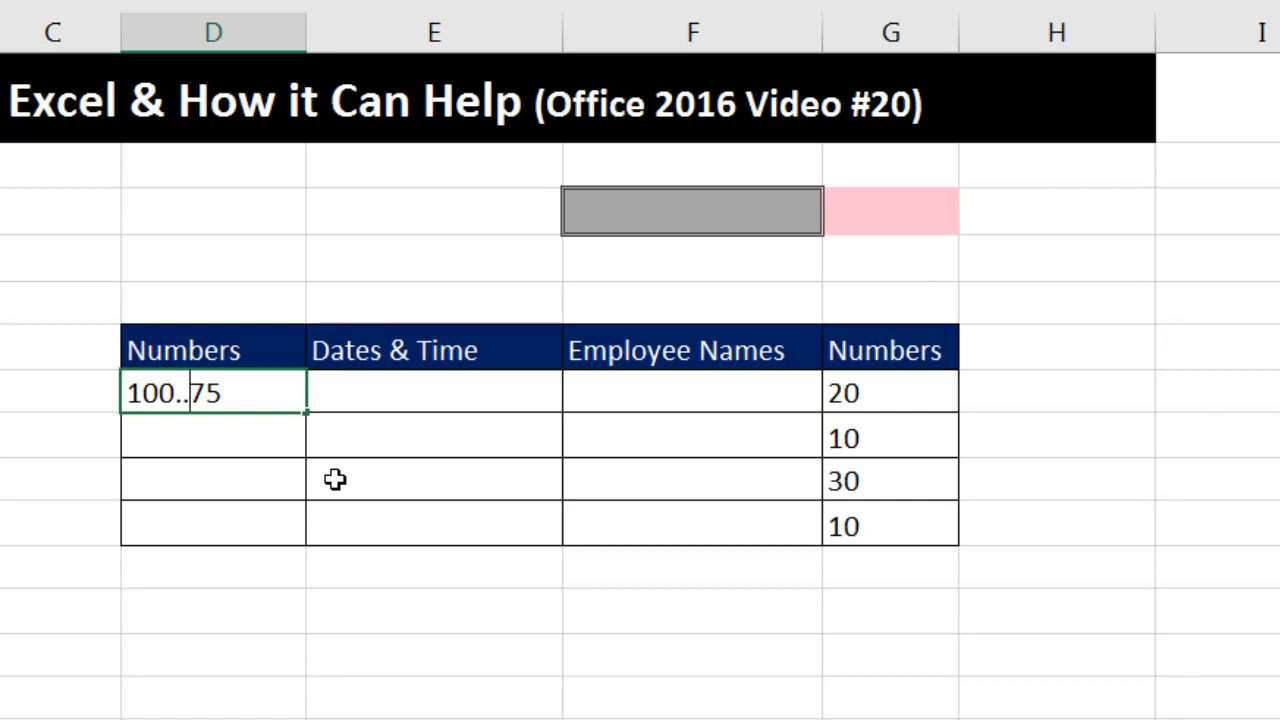
key("BackSpace")
key("Return")
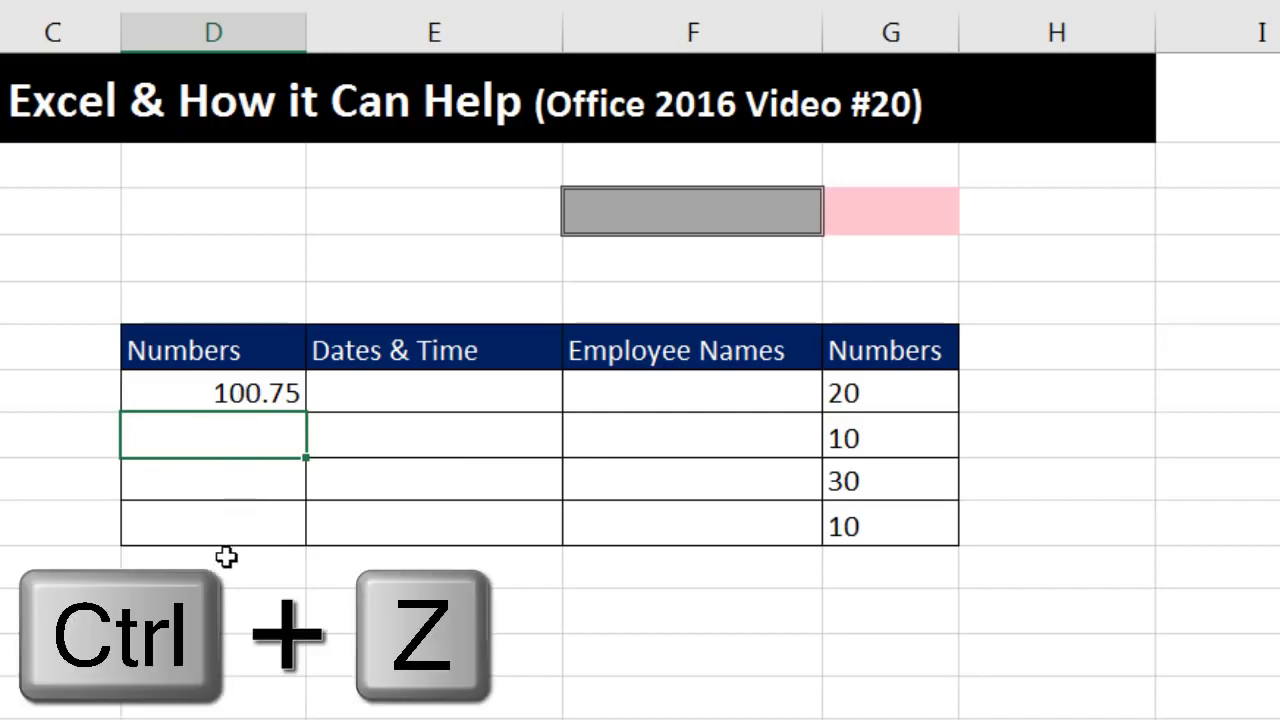
key("ctrl+z")
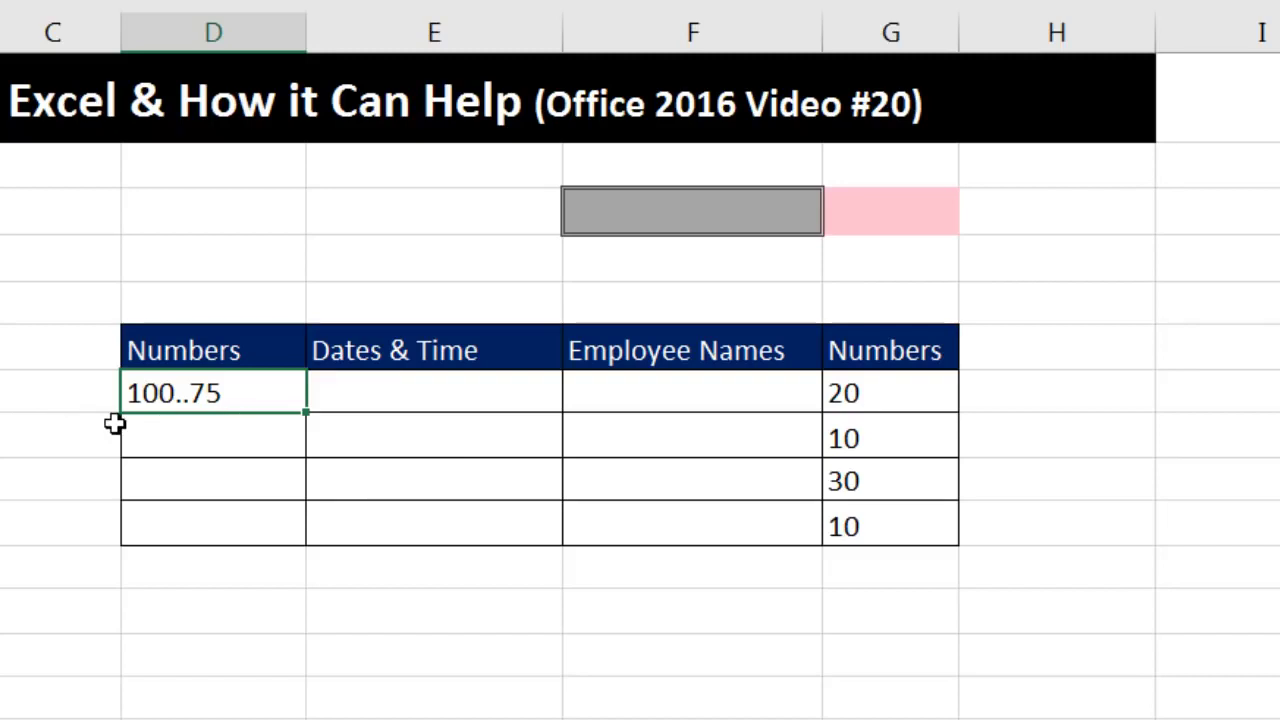
- Enter the correctly typed number 100.75 in D8 for comparison with the mistyped one above
left_click(200, 442)
type("100.75")
key("Return")
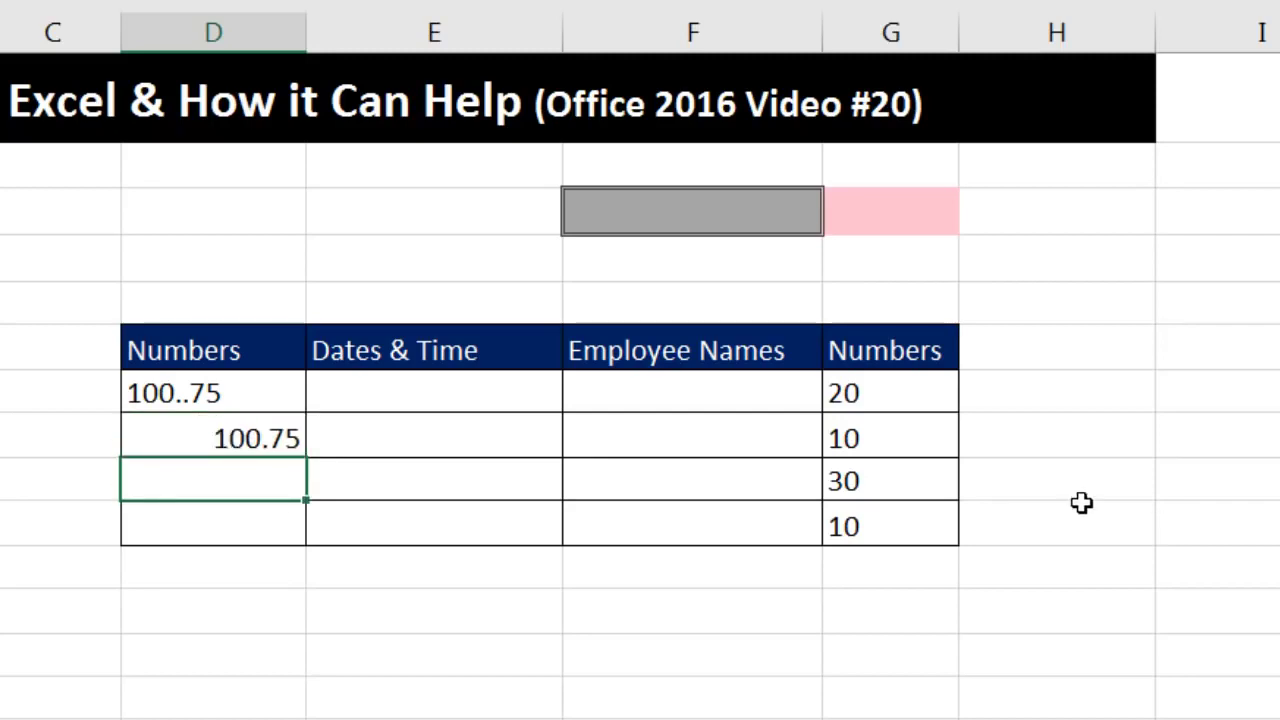
- Enter the date 12/2/2017 in E7 and the invalid date 14/2/2017 in E8 under Dates & Time
left_click(502, 390)
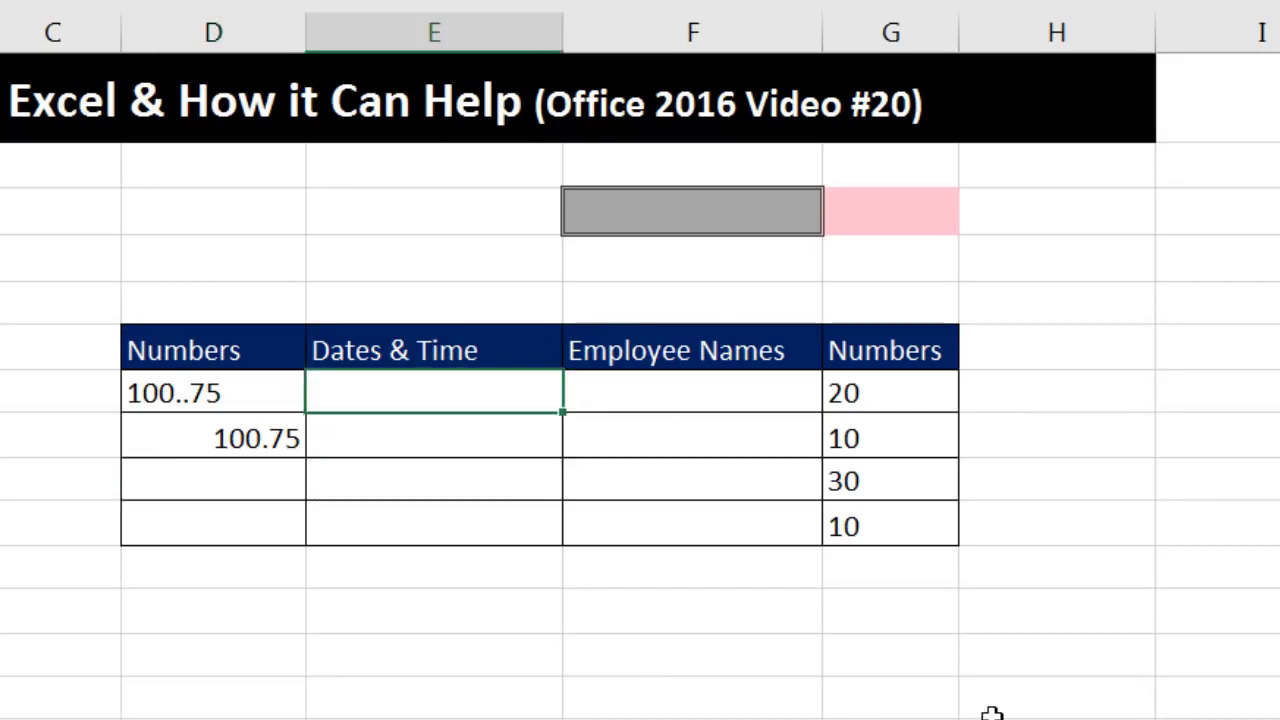
type("12/2/2017")
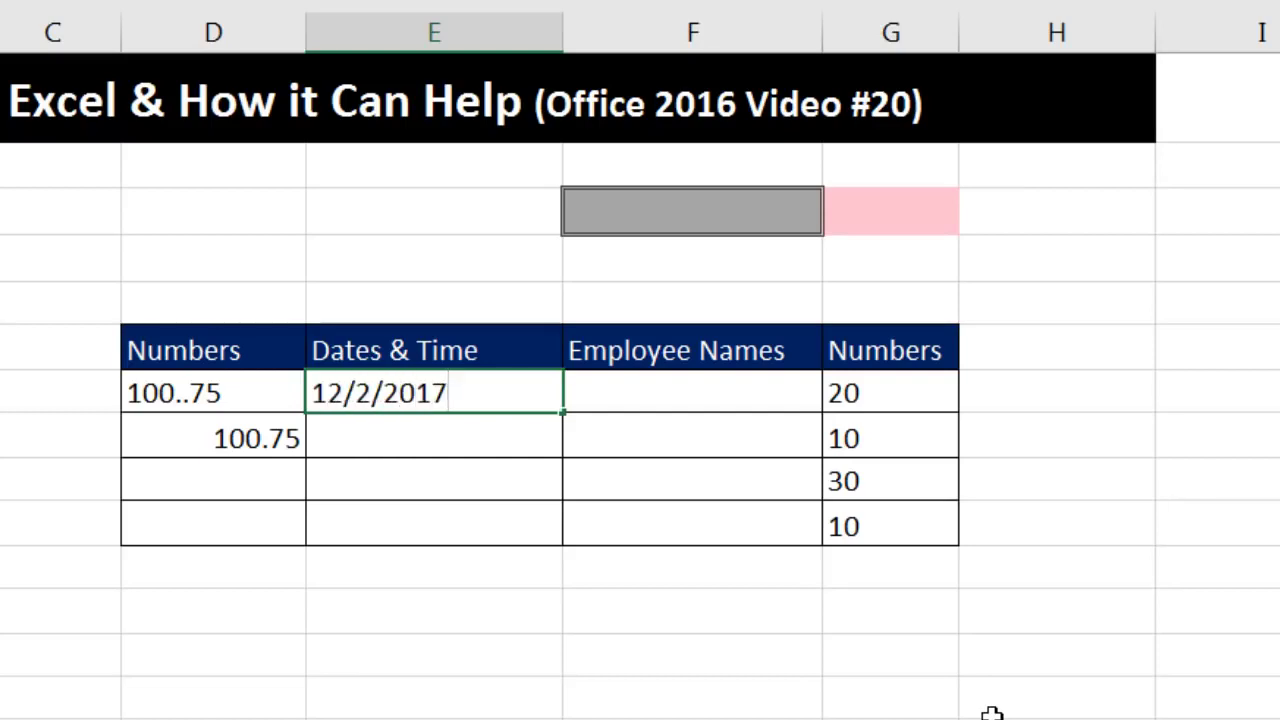
key("Return")
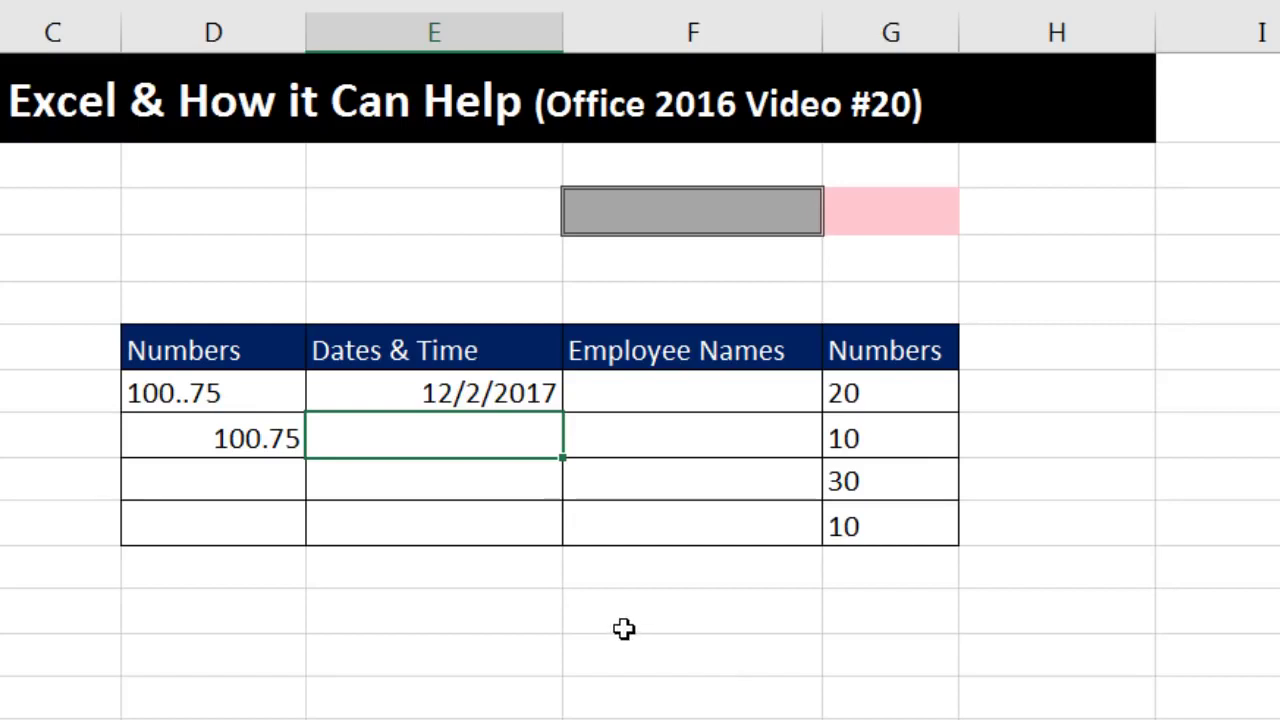
type("14/2")
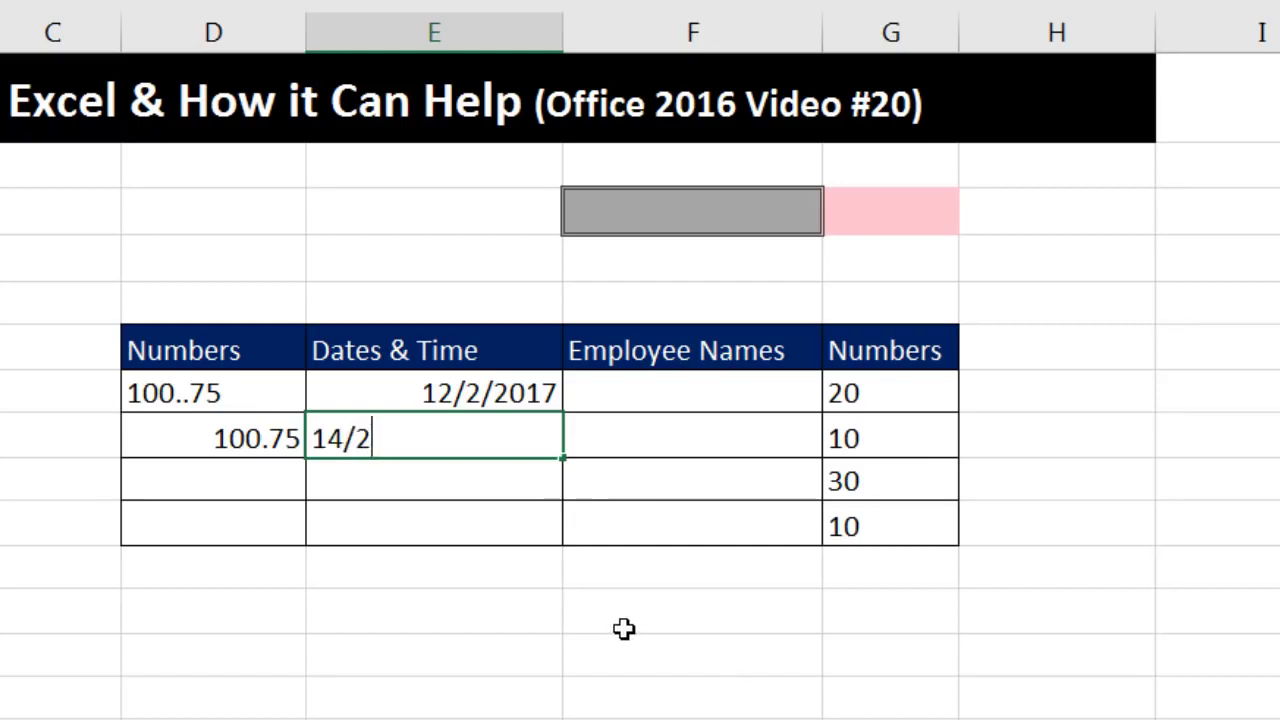
type("/2017")
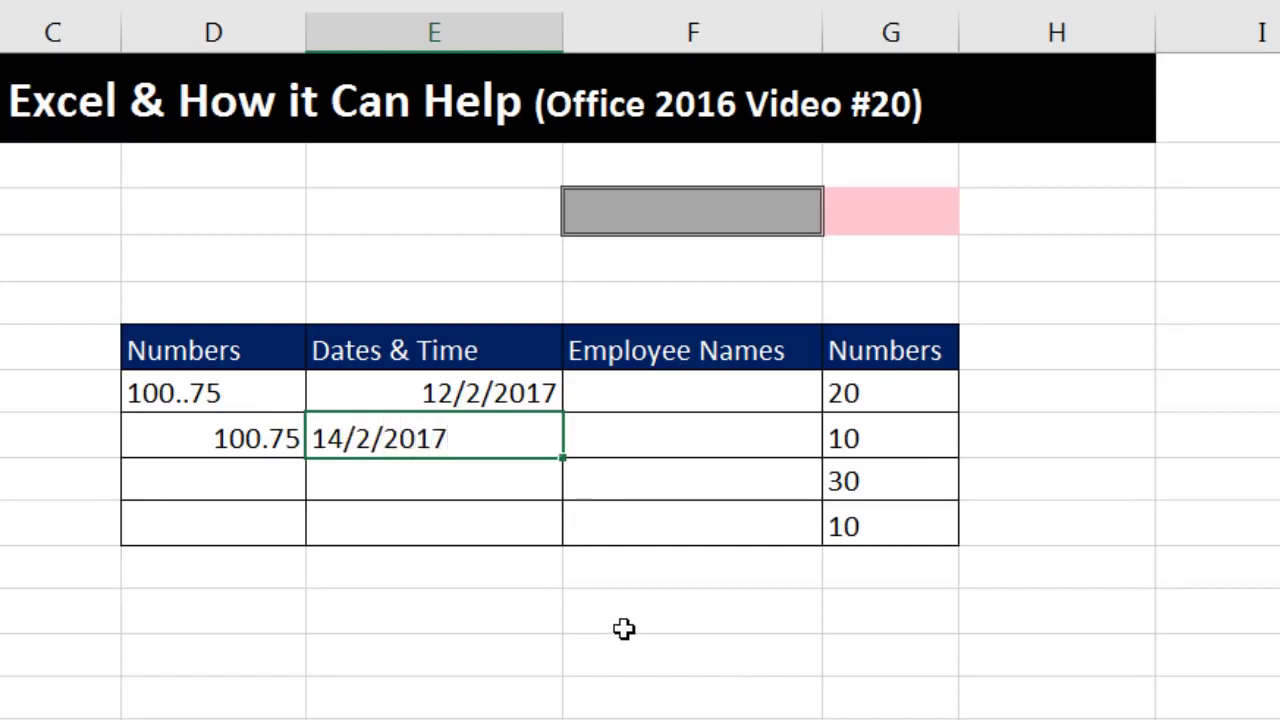
key("Return")
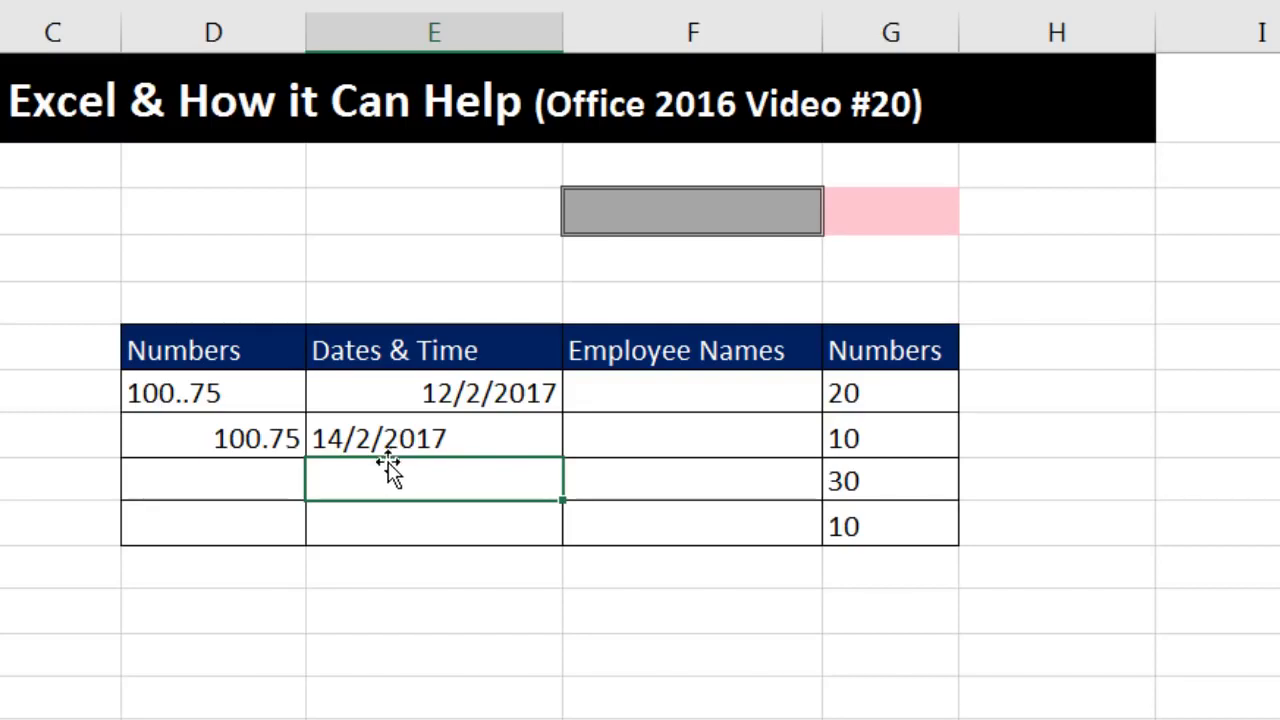
- Change the date in E8 to 12/2/2017 and undo the change
double_click(342, 439)
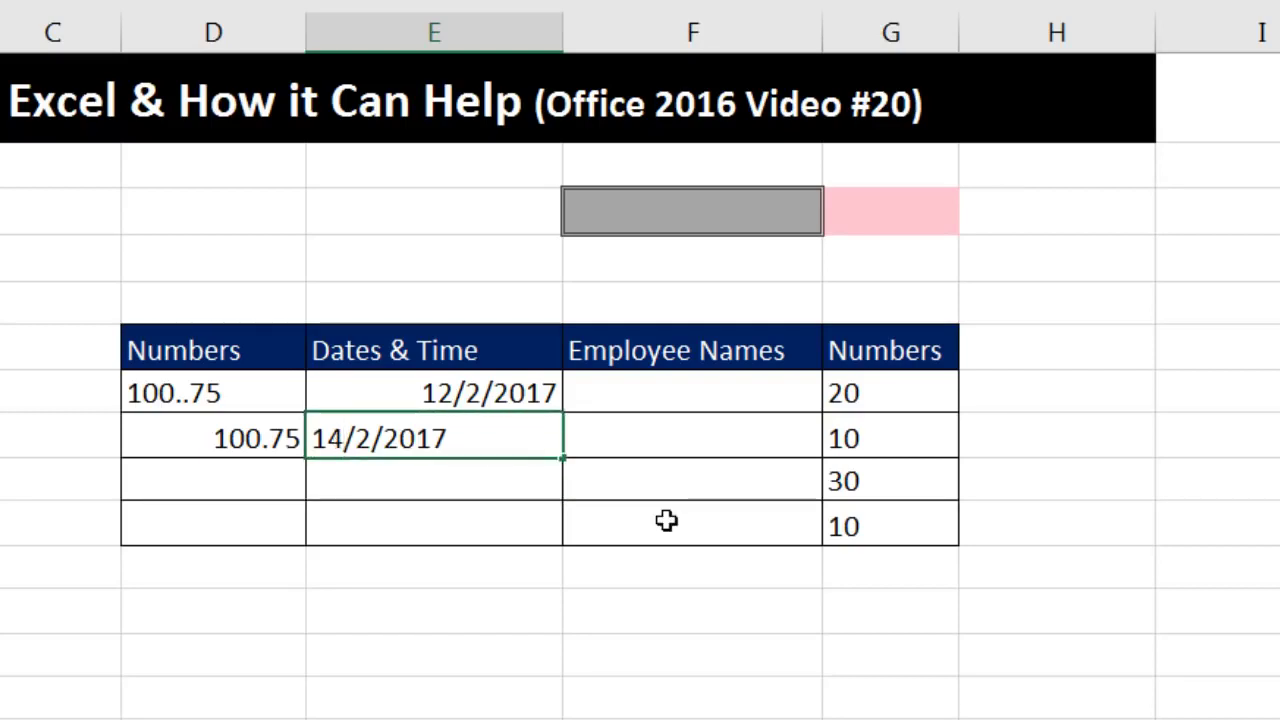
key("BackSpace")
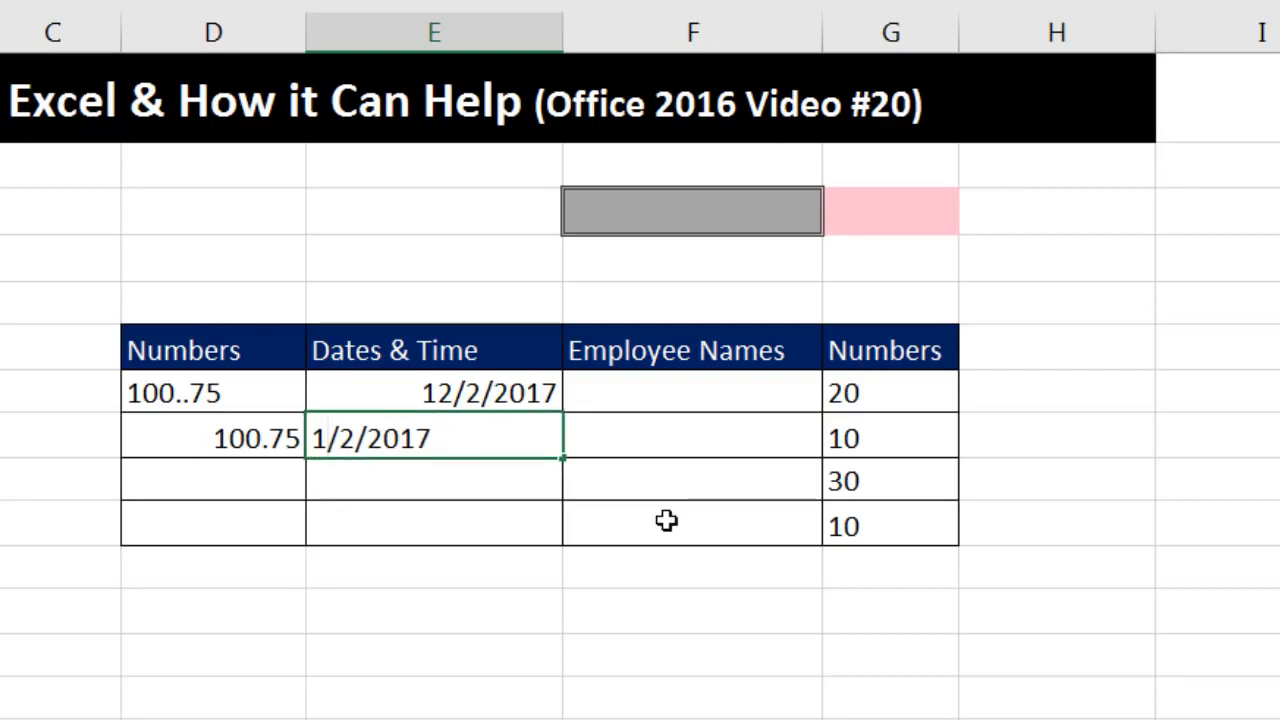
type("2")
key("Return")
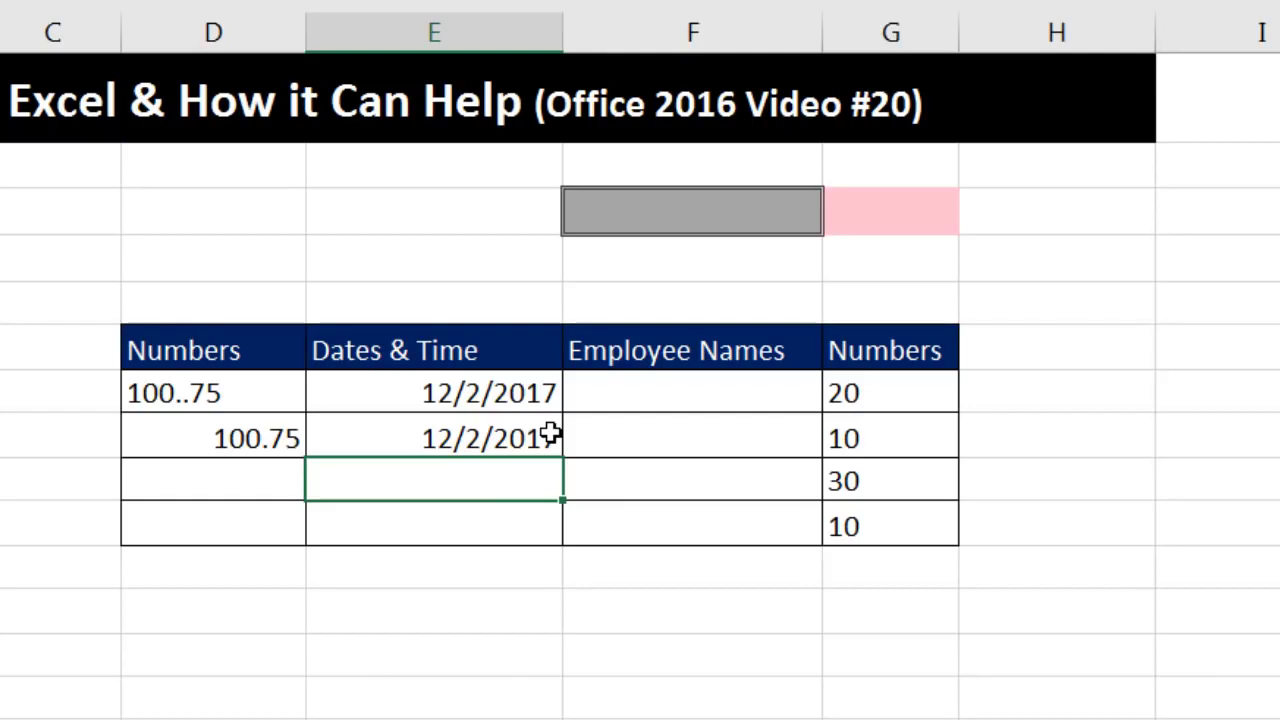
key("ctrl+z")
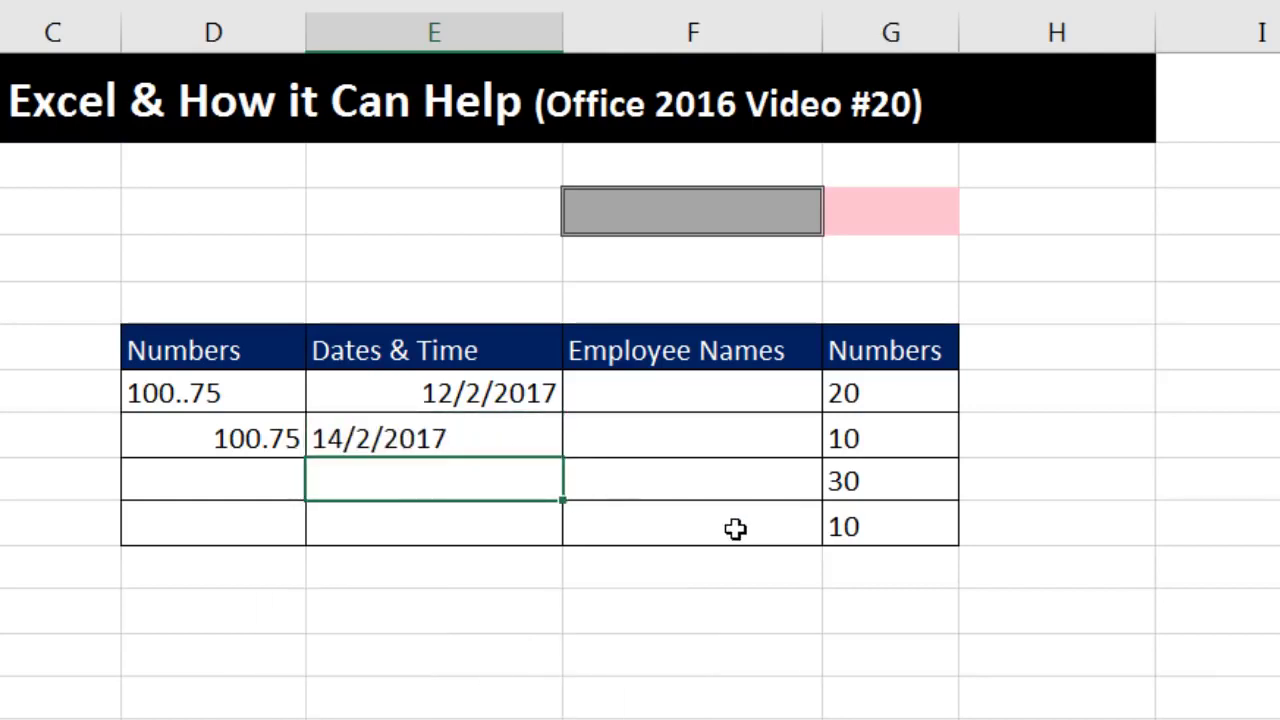
- Enter the date with a mistyped year, 12/2/20017, in E9
type("12/2/")
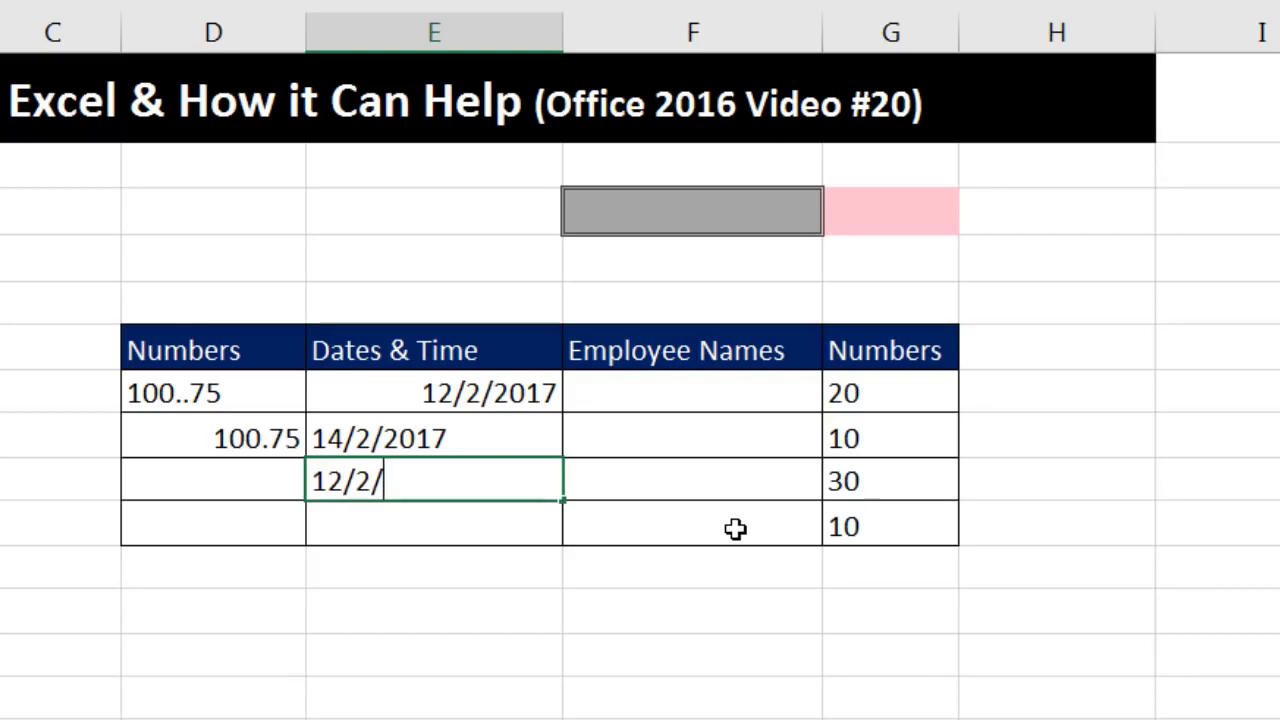
type("20017")
key("Return")
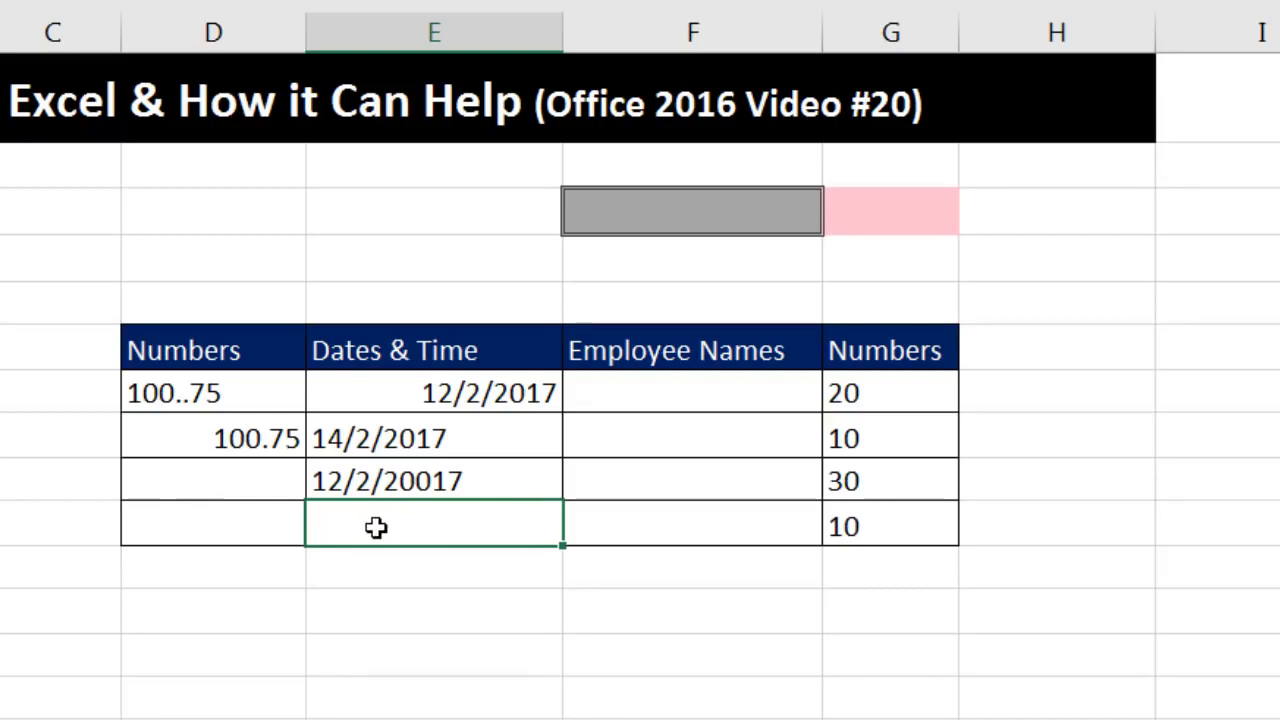
- Enter two employees' first names in F7 and F8 under Employee Names and compare their alignment
left_click(666, 397)
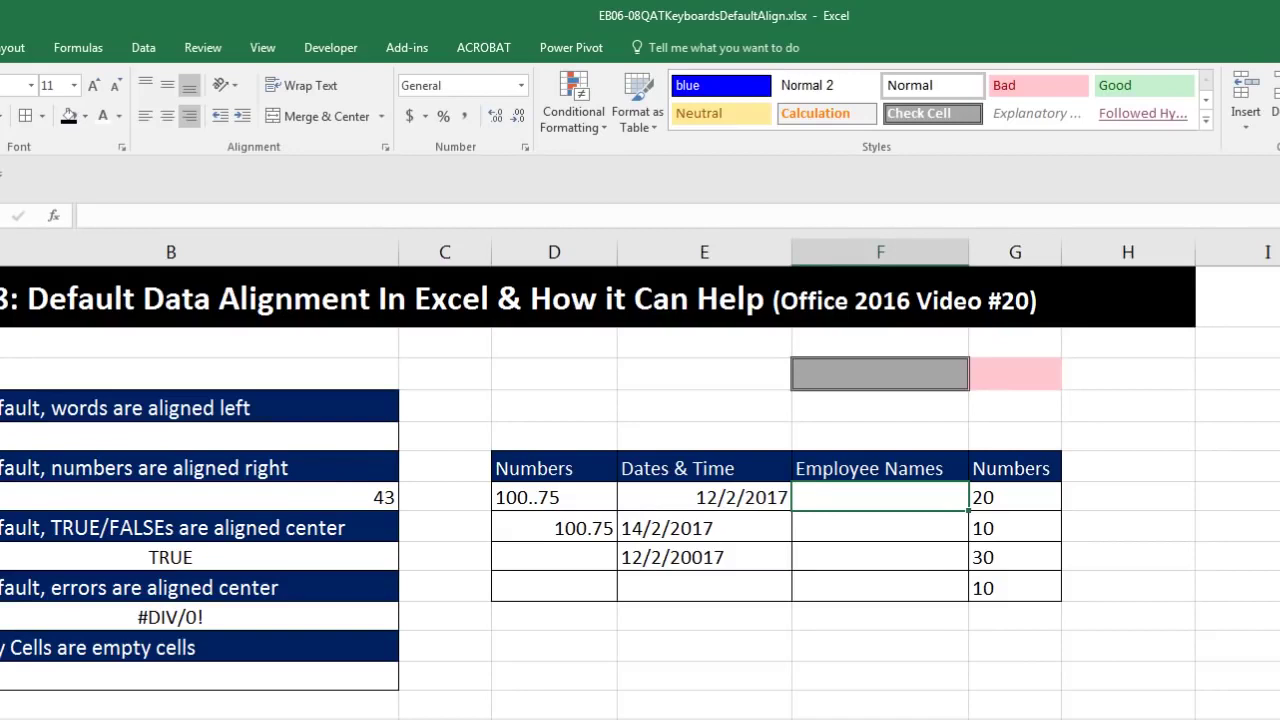
type("Sio")
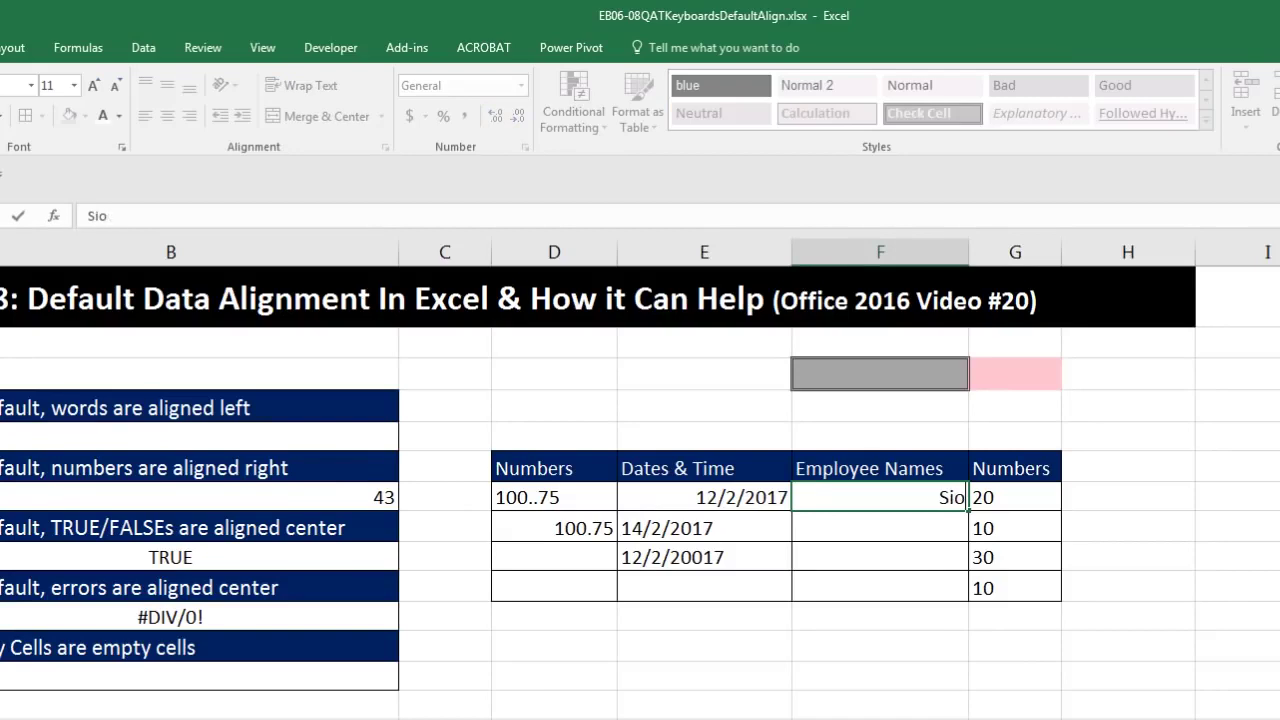
type("ux")
key("Return")
type("Tyr")
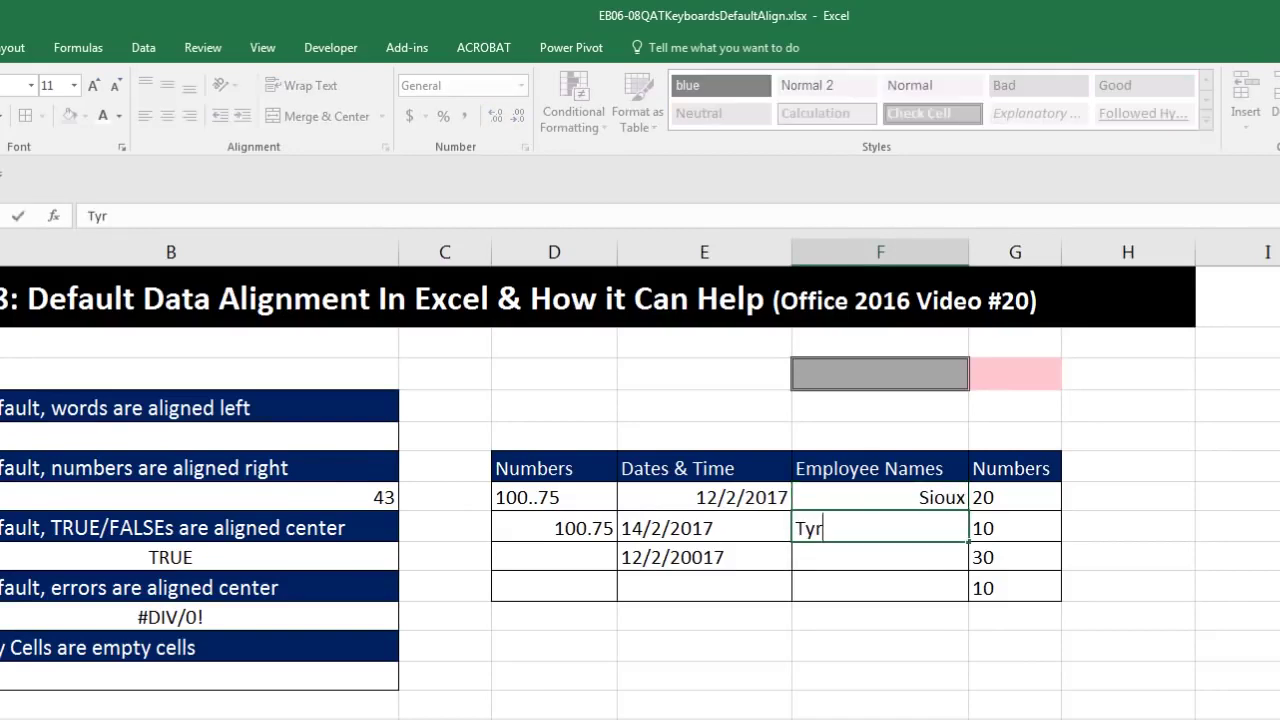
type("one")
key("Return")
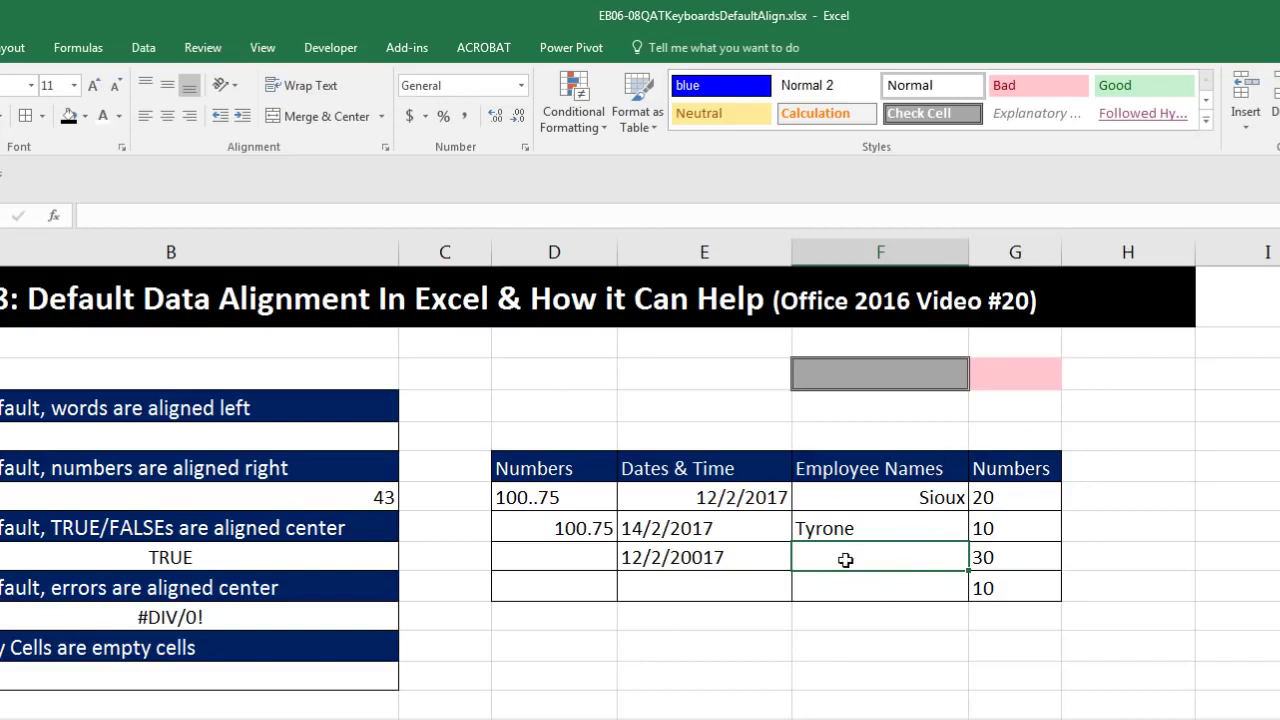
left_click(920, 528)
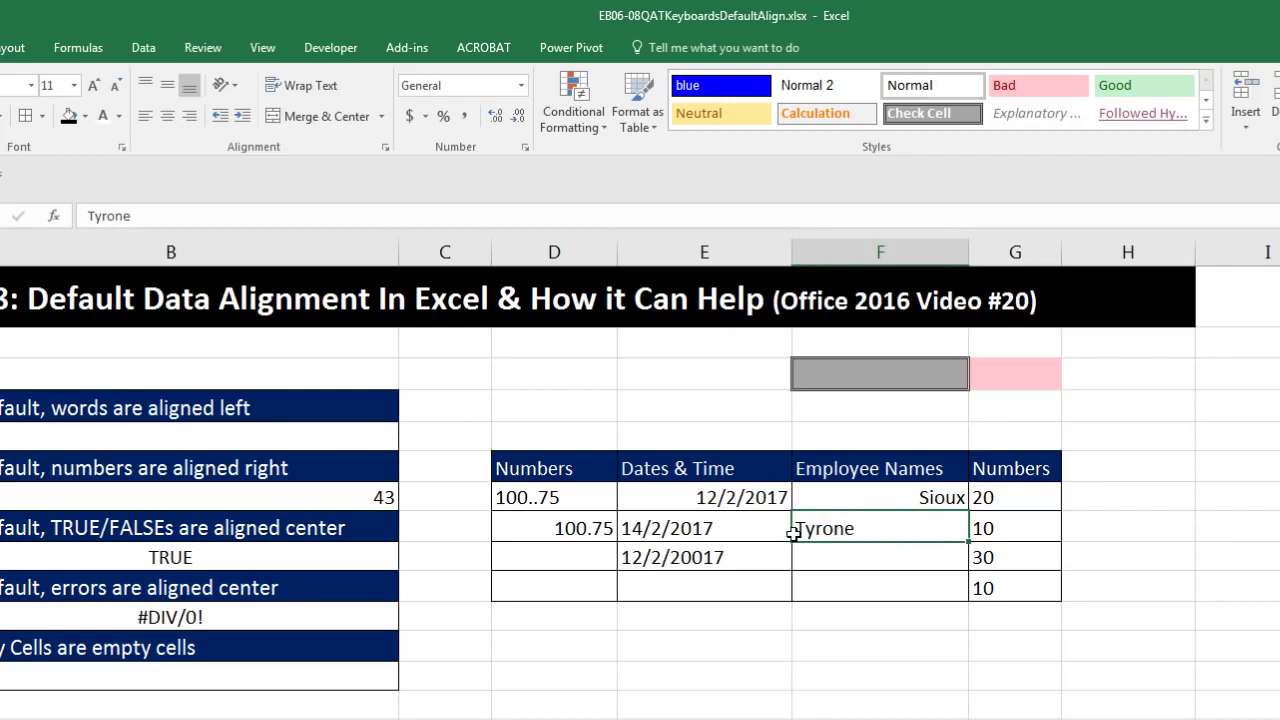
left_click(882, 502)
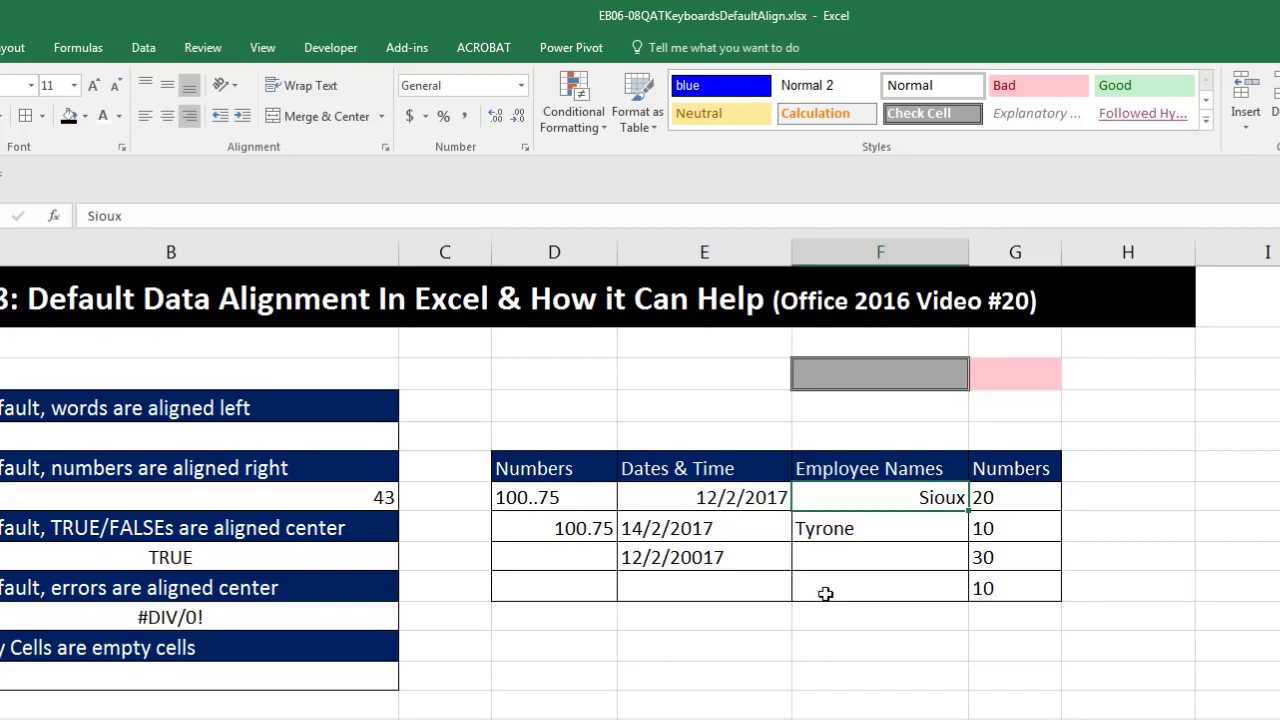
- Add the formula =SUM(G7:G10) in G11 below the second Numbers column
left_click(1032, 501)
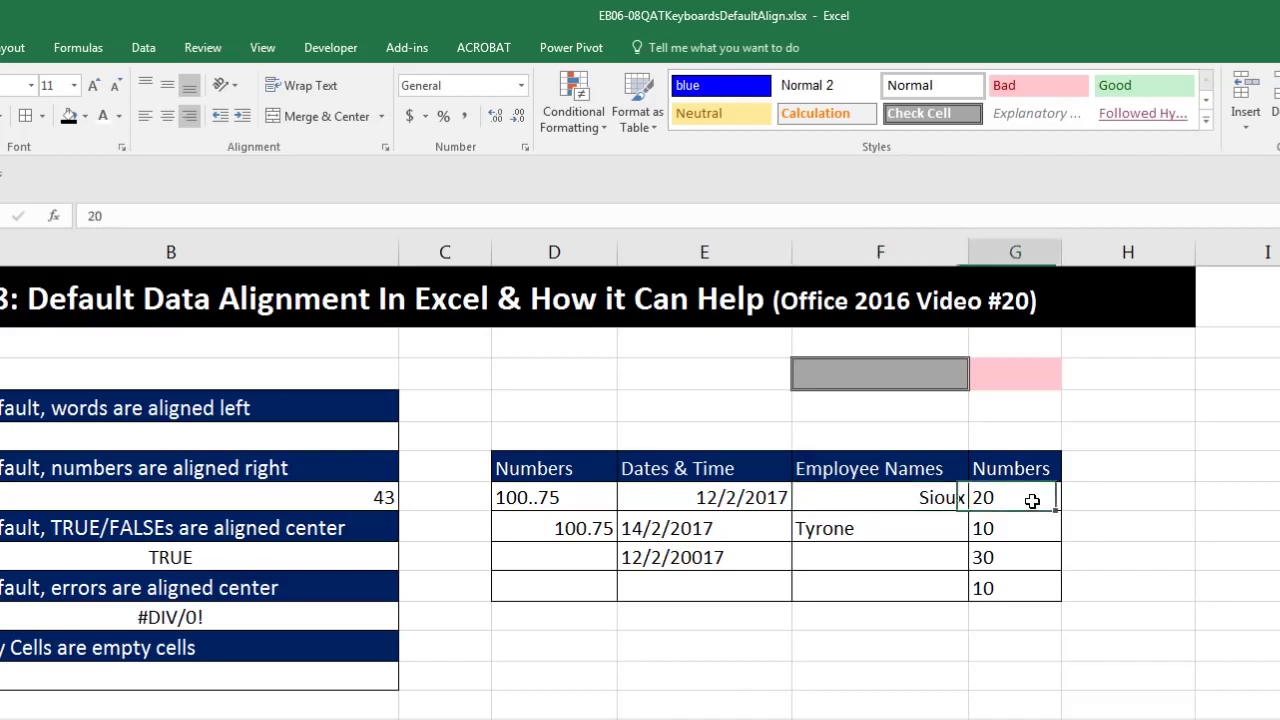
left_click(1043, 531)
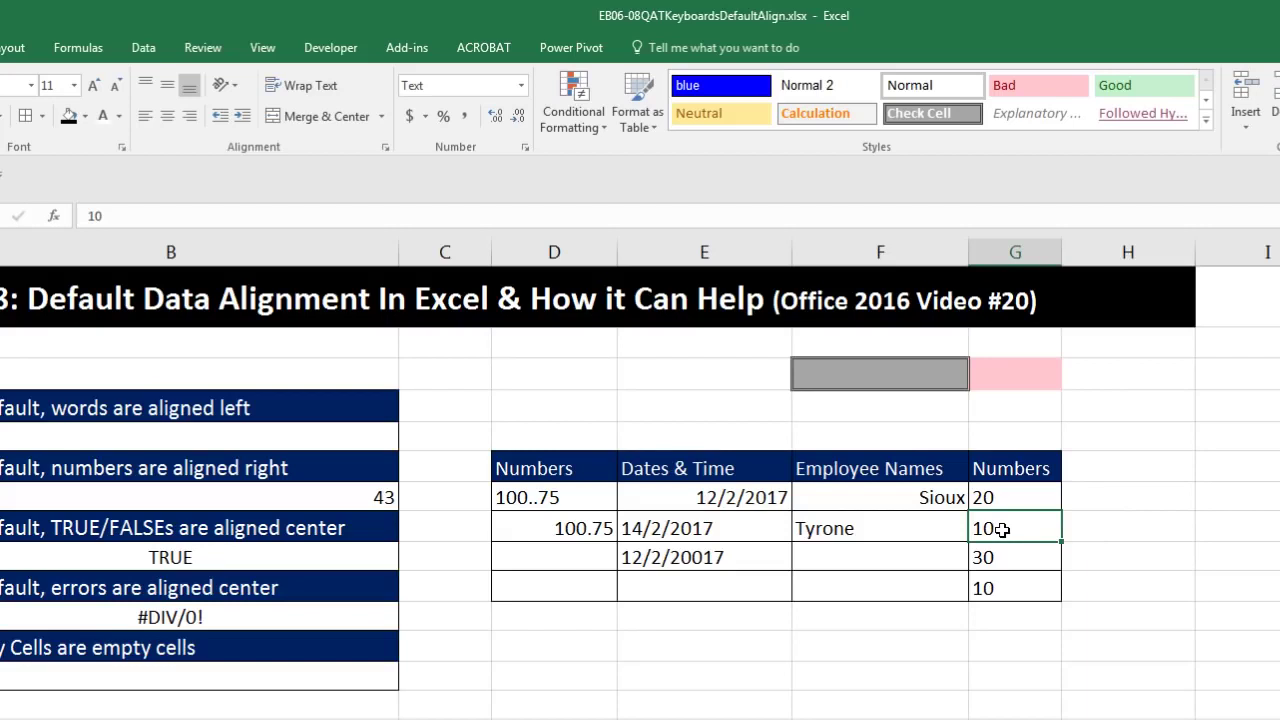
left_click(1022, 614)
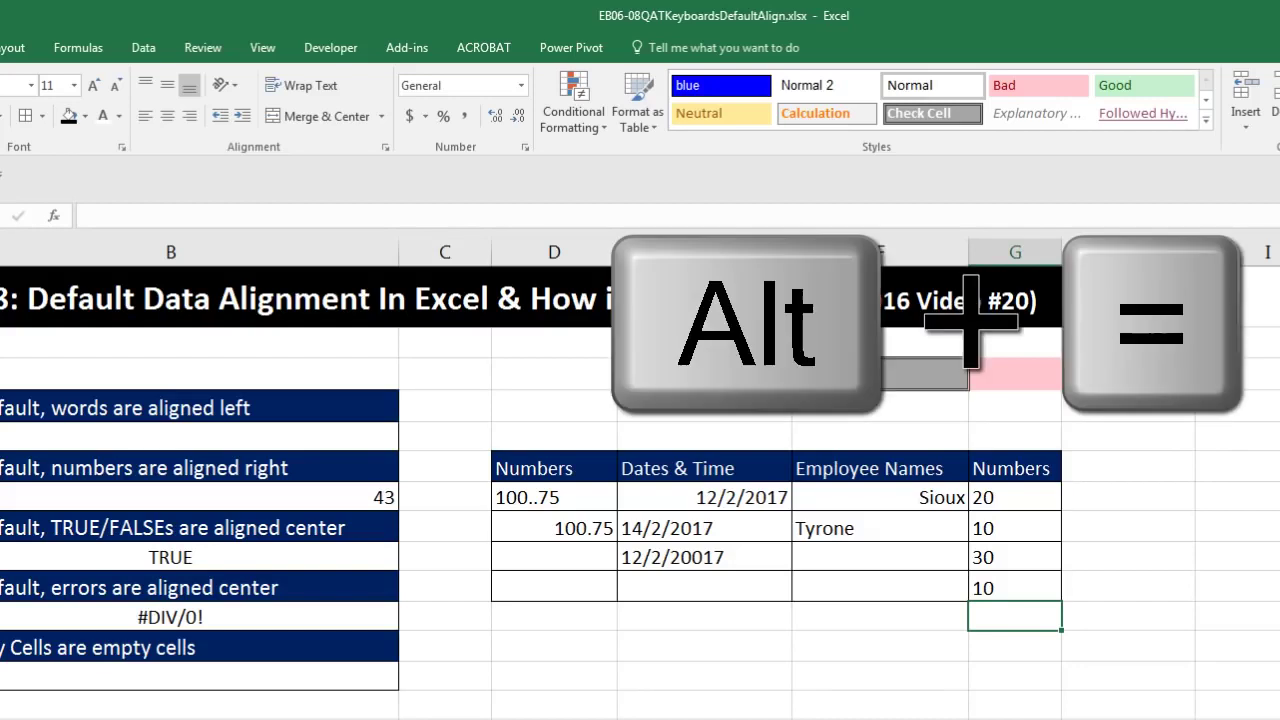
key("alt+equal")
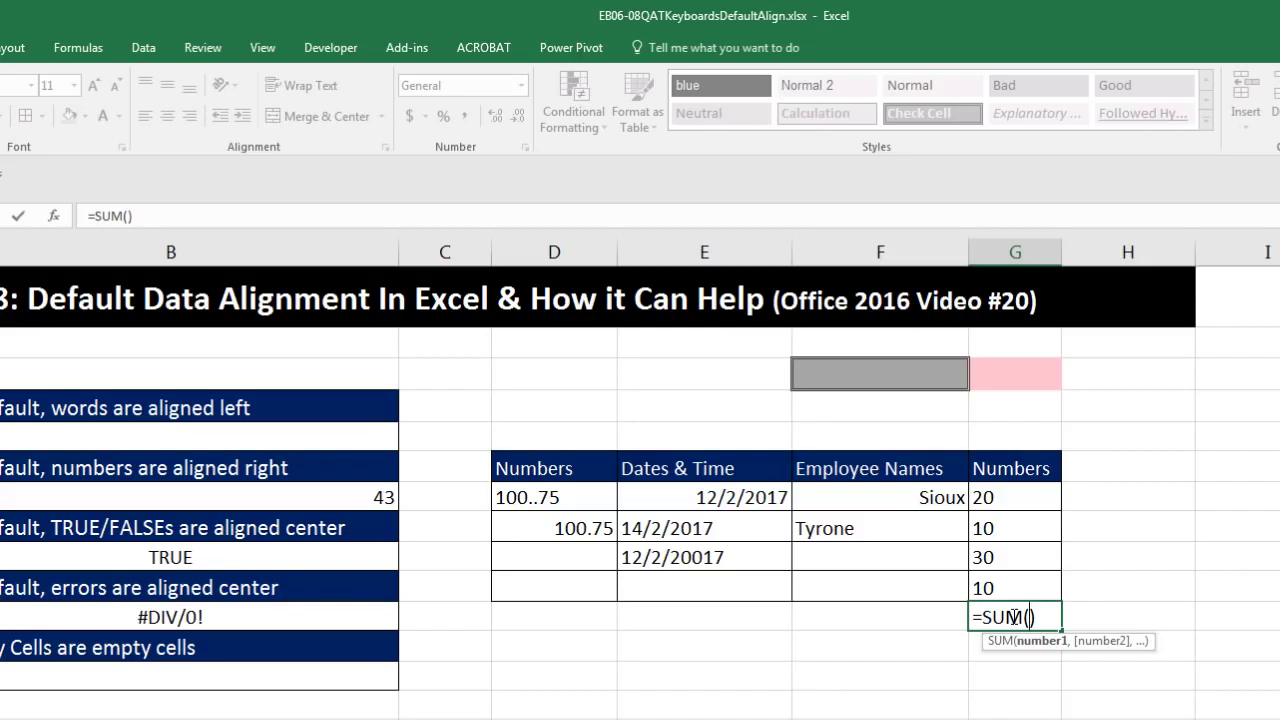
left_click_drag(994, 495, 1017, 580)
type(")")
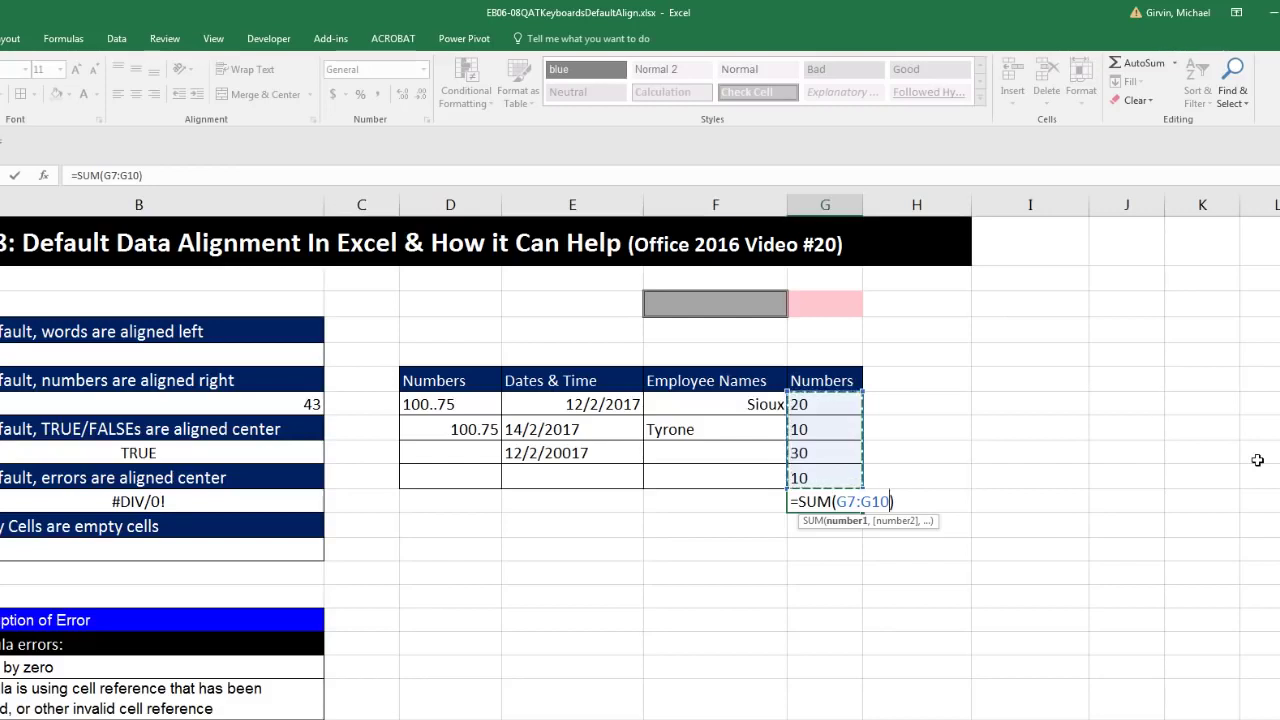
key("Return")
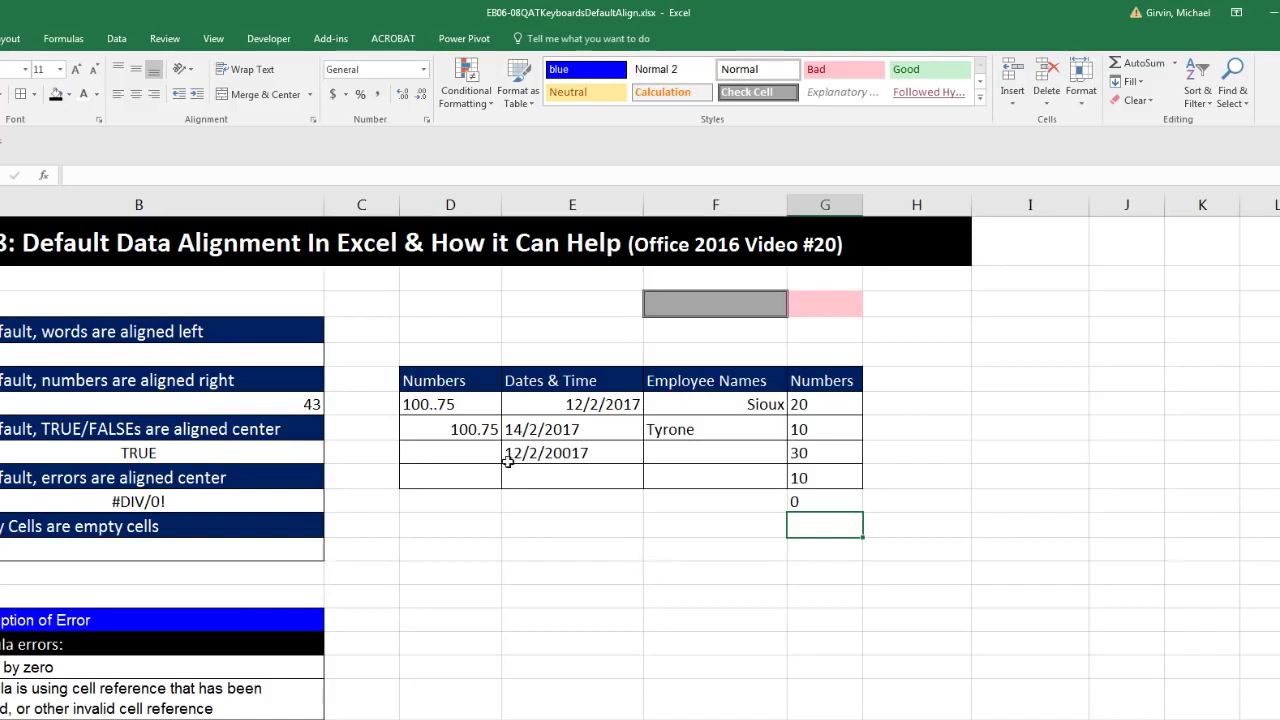
left_click(453, 409)
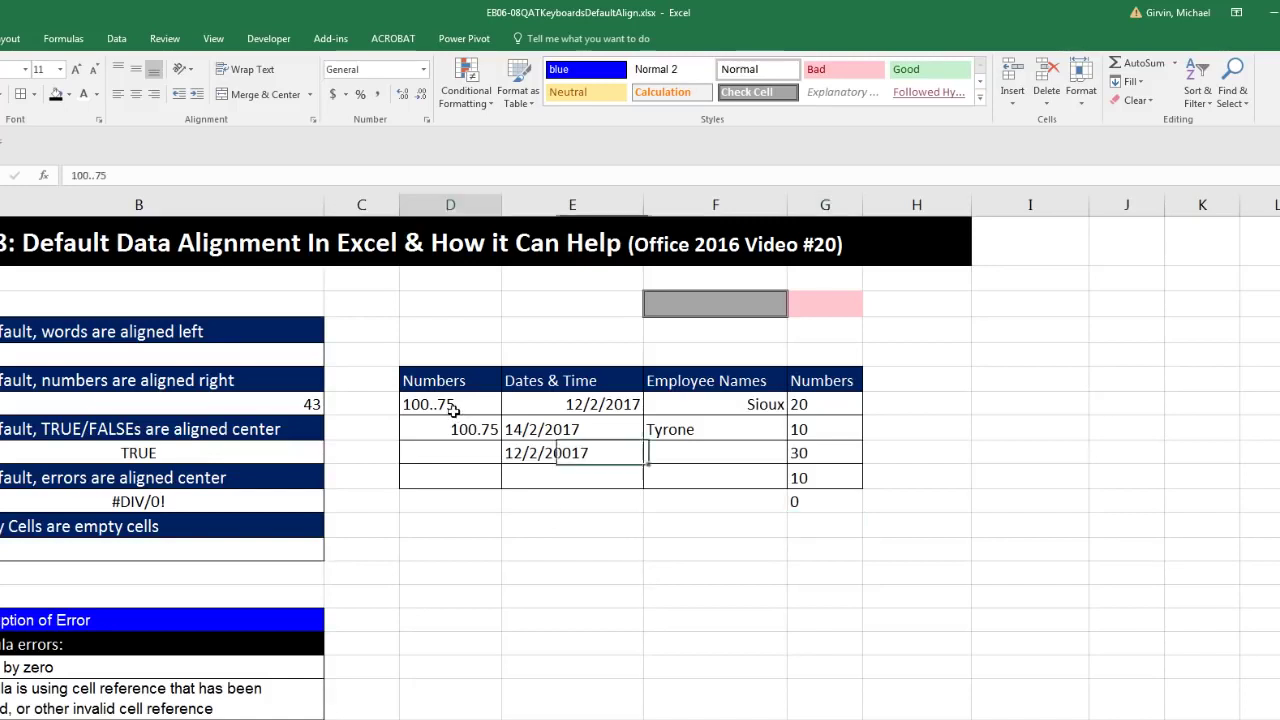
left_click(563, 437)
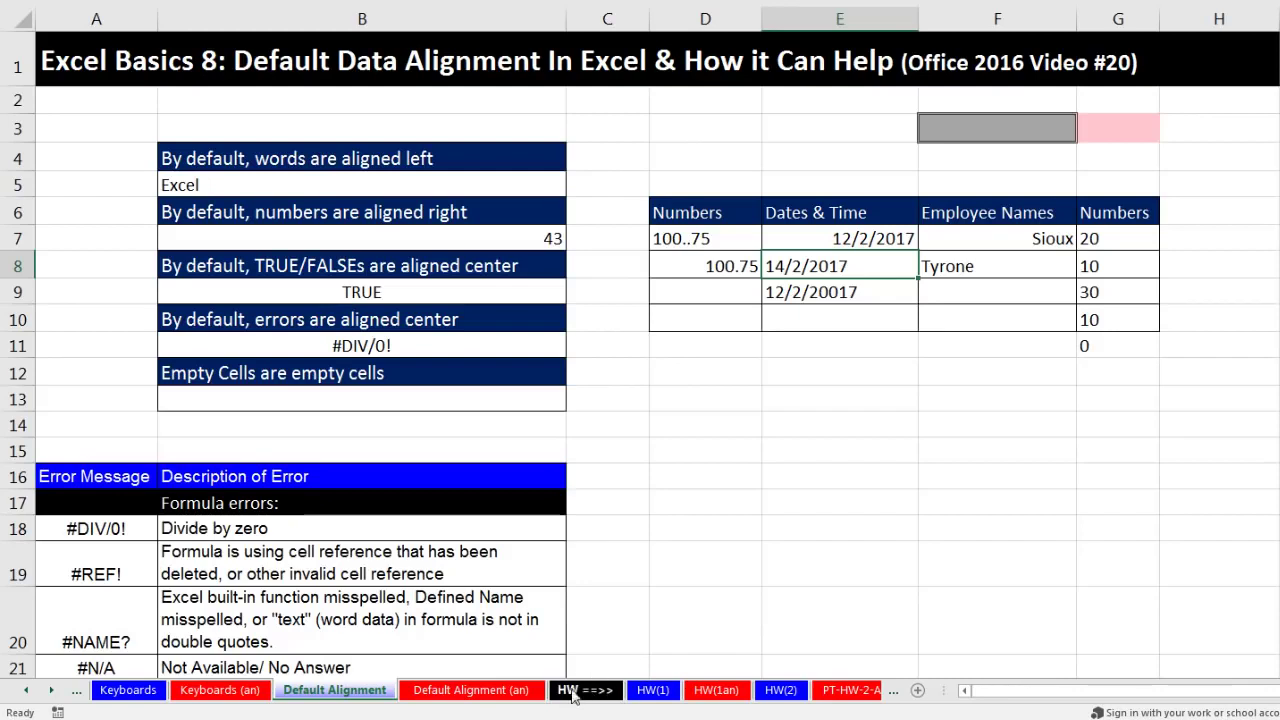
- Open the HW(1) homework sheet and look through the other sheets in the workbook
left_click(652, 690)
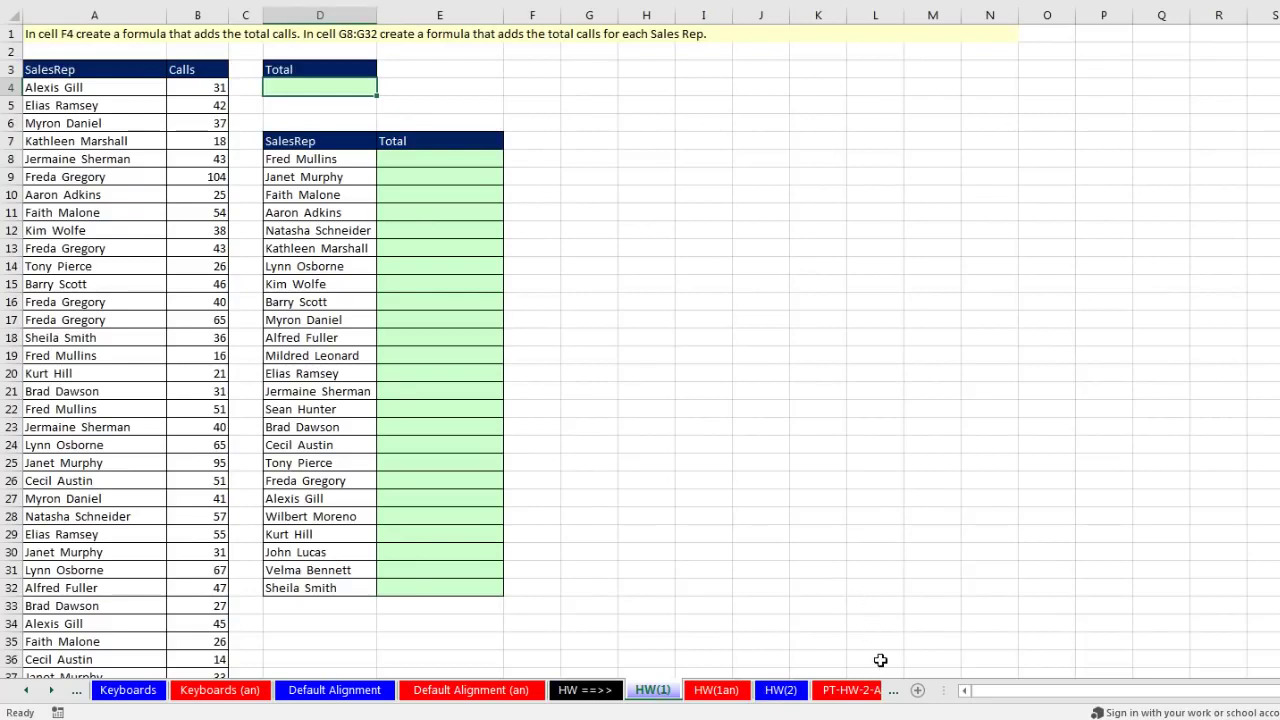
left_click(52, 691)
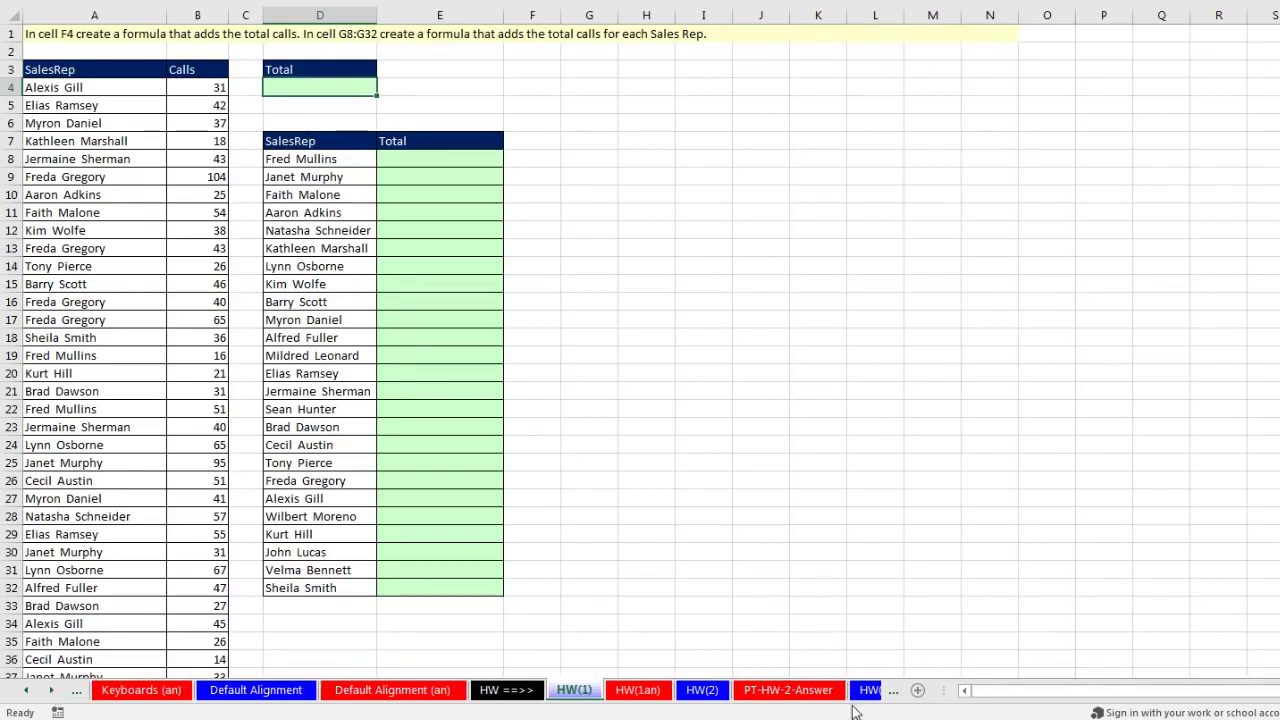
left_click(26, 691)
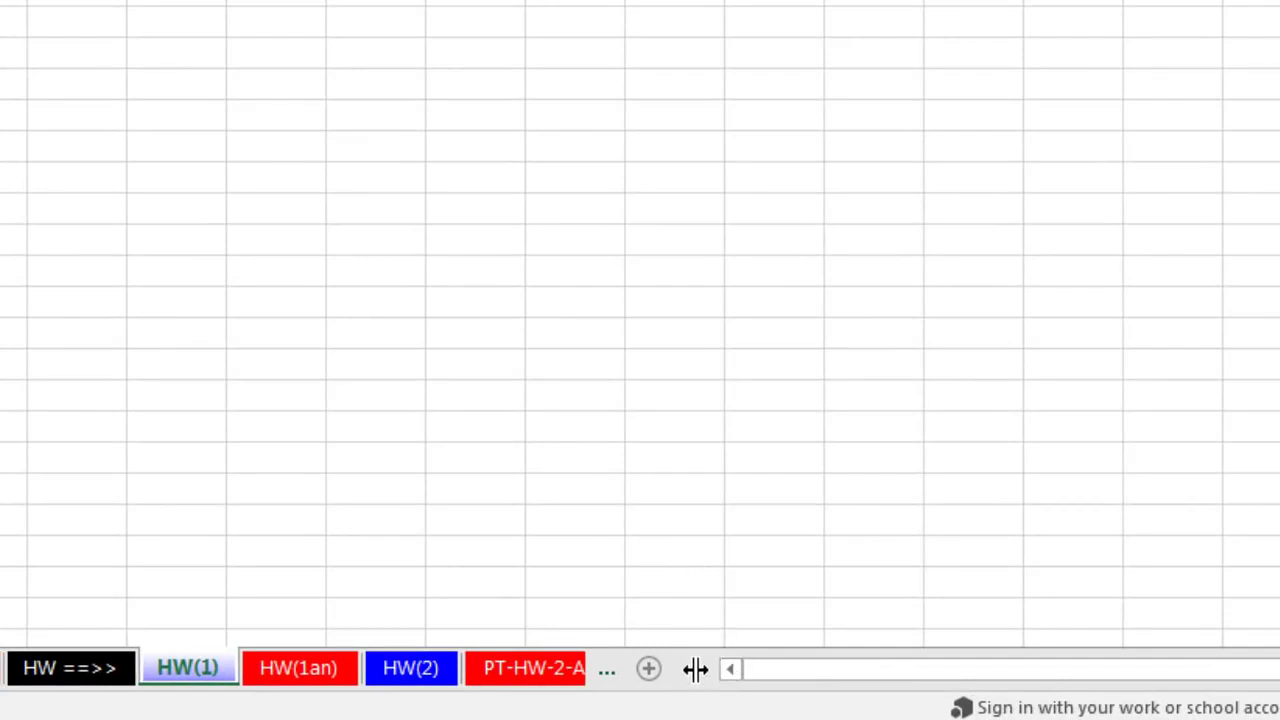
- Shorten the horizontal scroll bar to give the sheet tabs enough room to show all sheets up to HW(3an)
left_click_drag(695, 667, 877, 670)
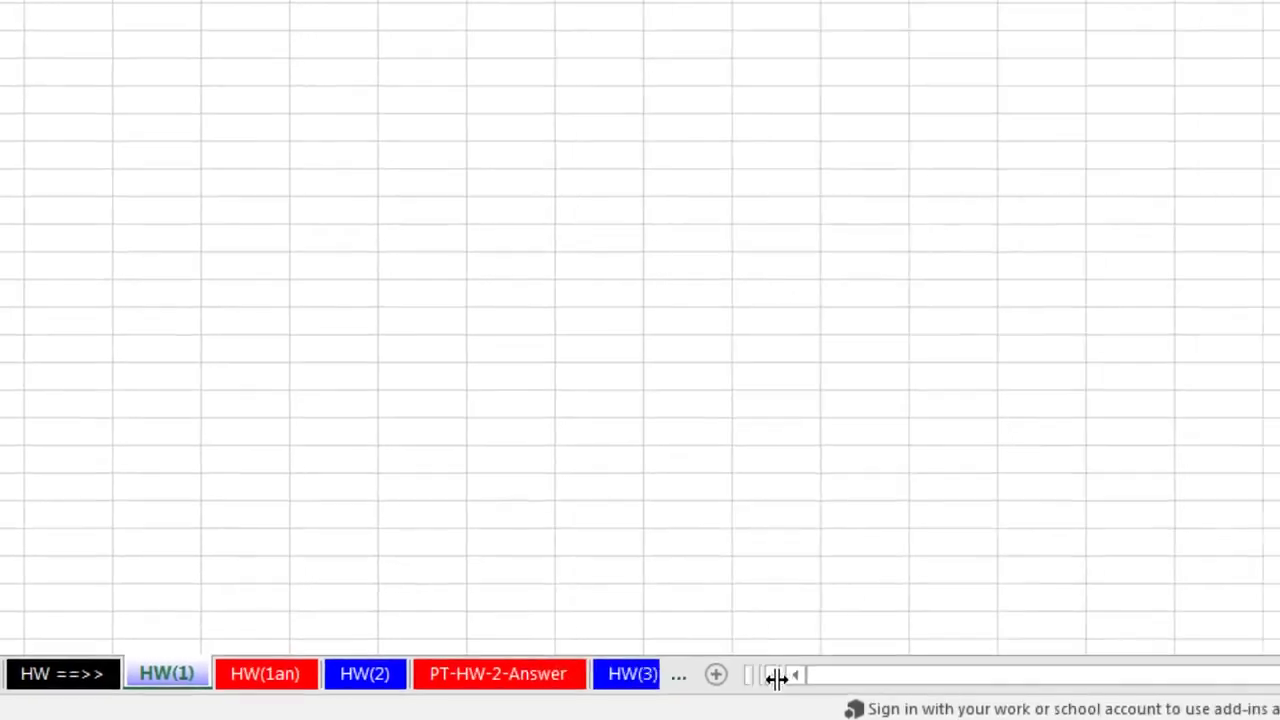
left_click_drag(776, 677, 909, 677)
left_click_drag(644, 692, 725, 694)
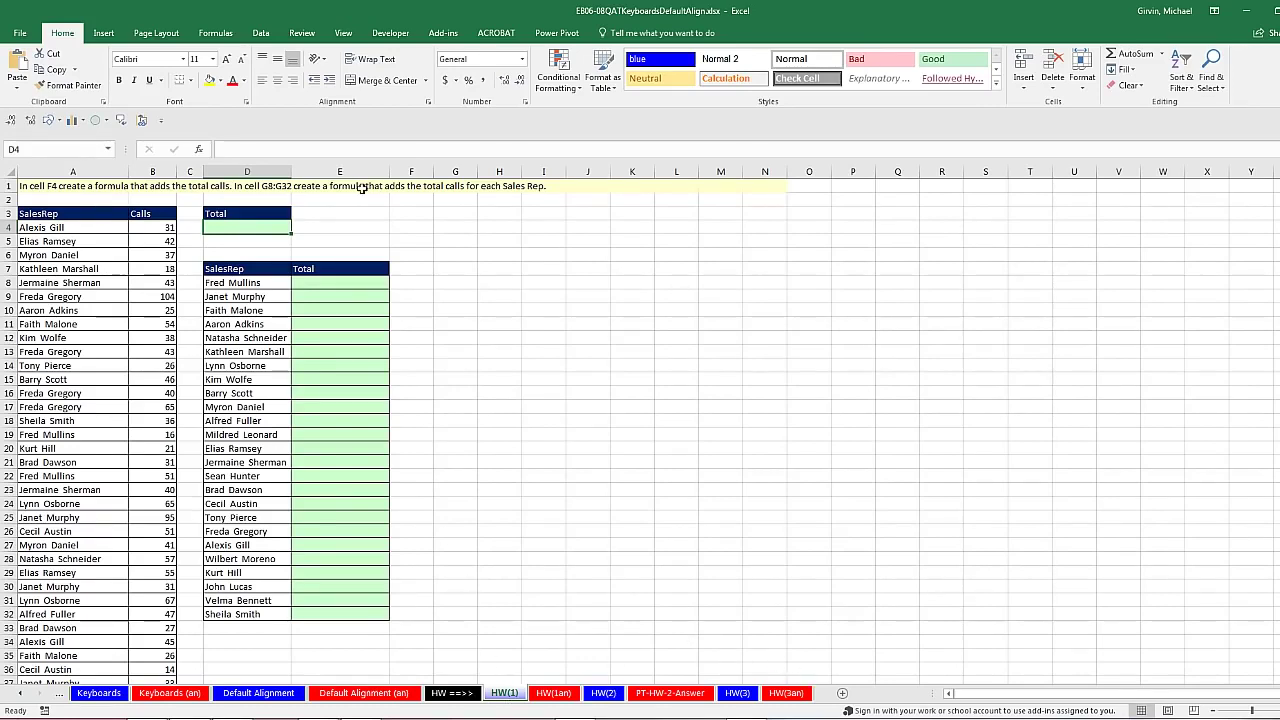
- View the HW(1an) and HW(1) sheets and return to the Default Alignment sheet
left_click(560, 695)
left_click(520, 694)
left_click(288, 693)
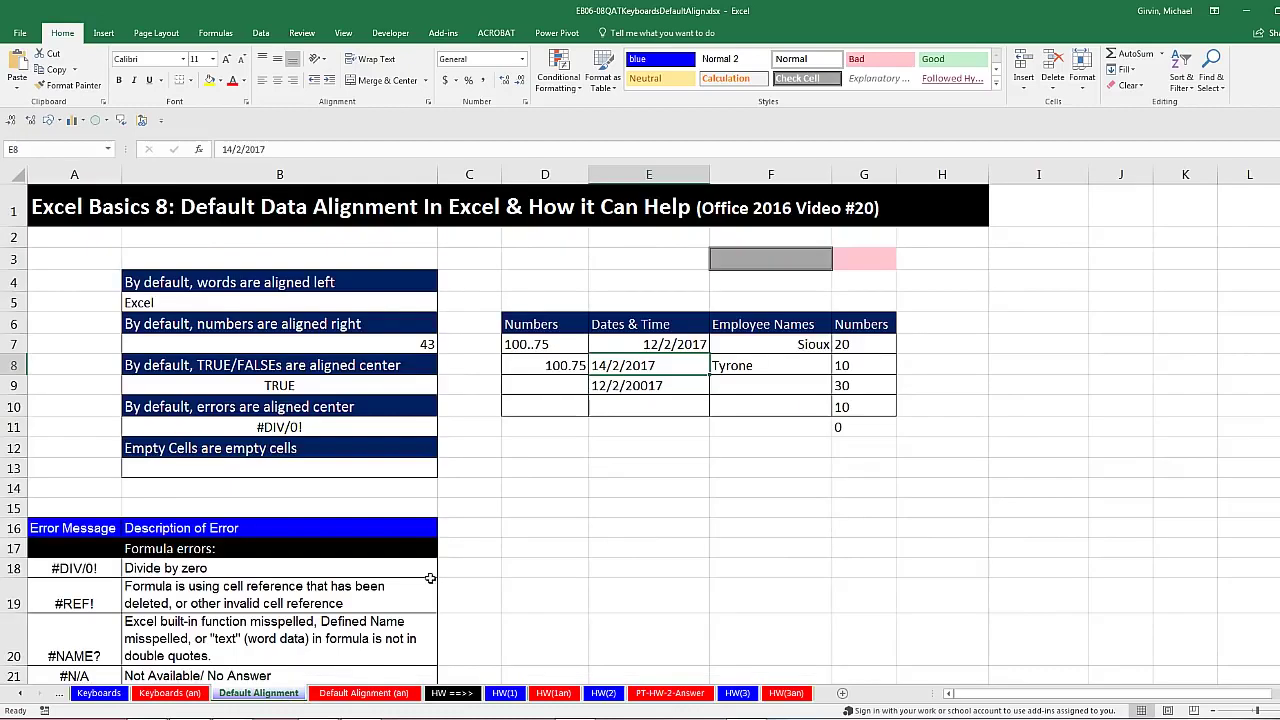